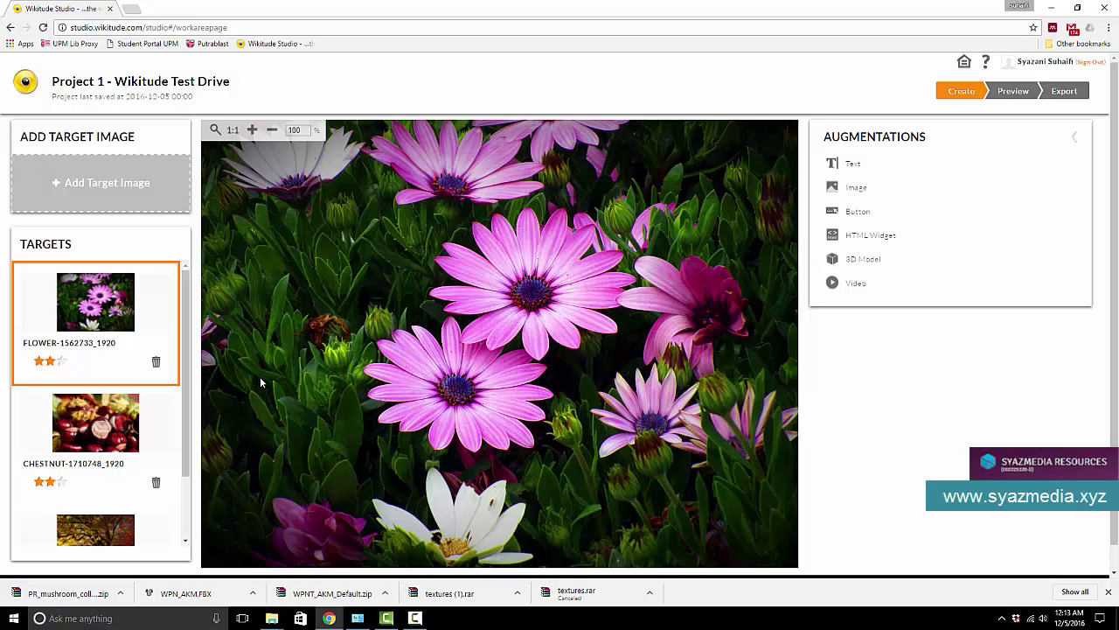
# Search the web for "wikitude 3d encoder" in a new browser tab and open the official Wikitude 3D Encoder page.
pyautogui.click(131, 9)
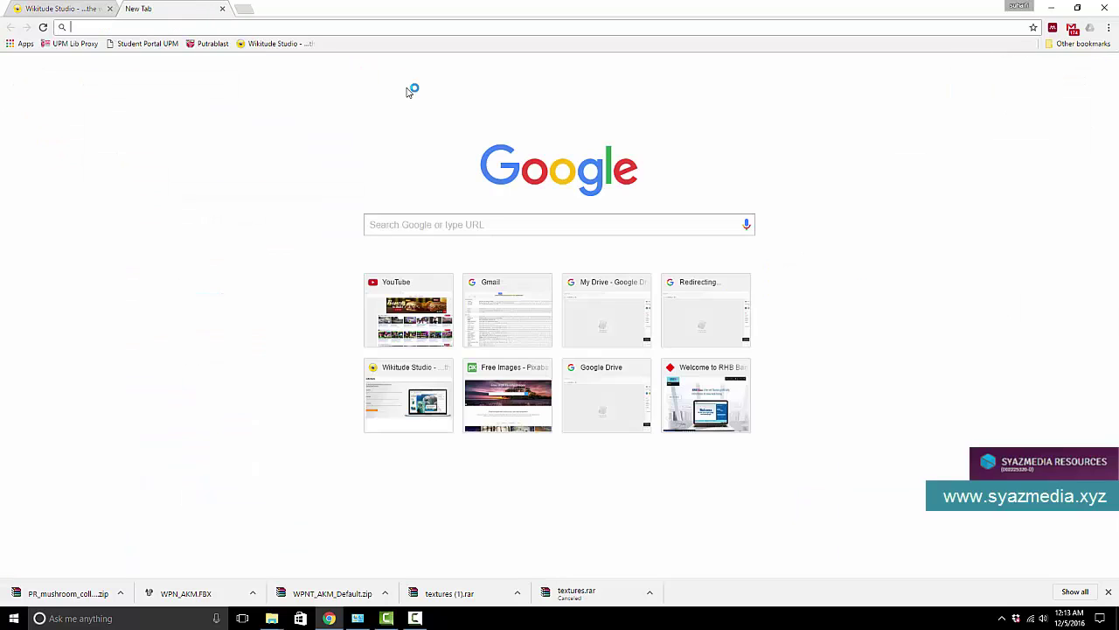
pyautogui.write('wikitude')
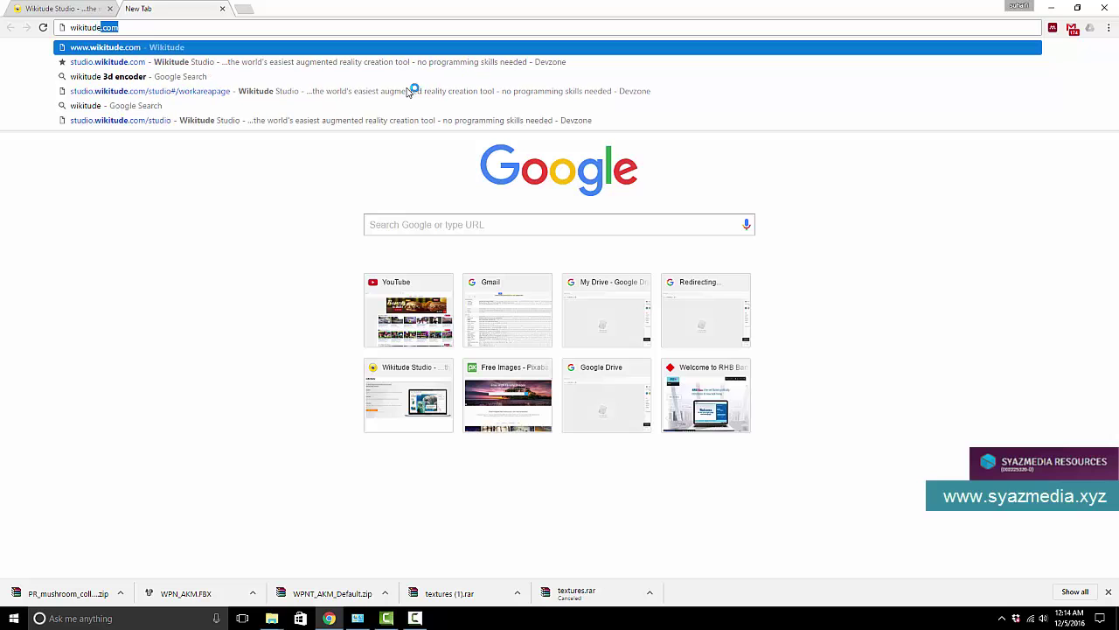
pyautogui.write(' 3d')
pyautogui.press('Return')
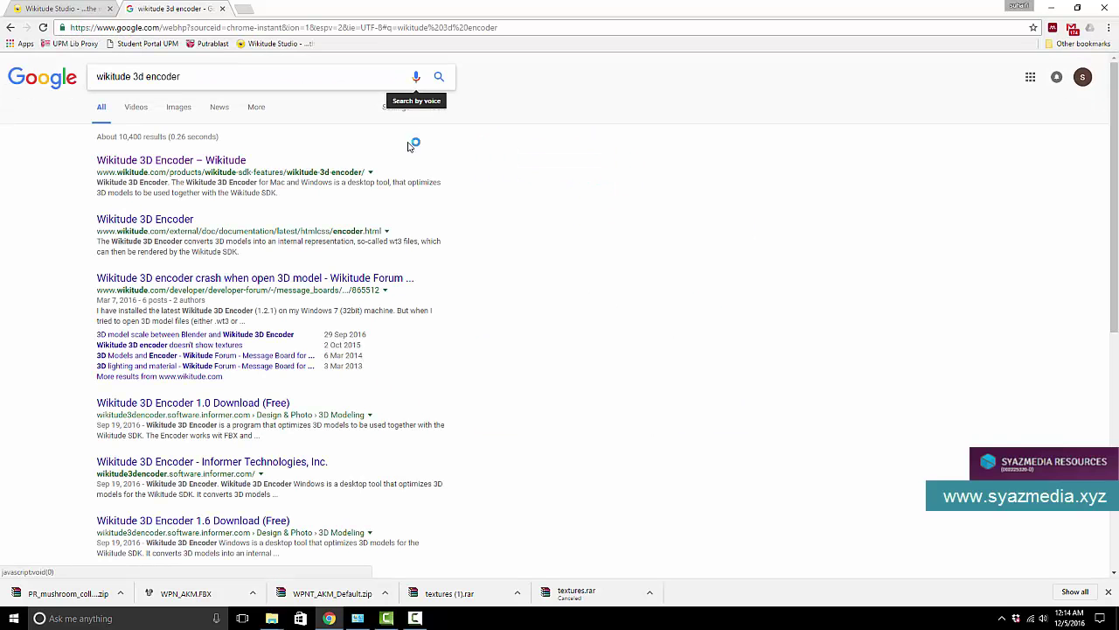
pyautogui.click(238, 164)
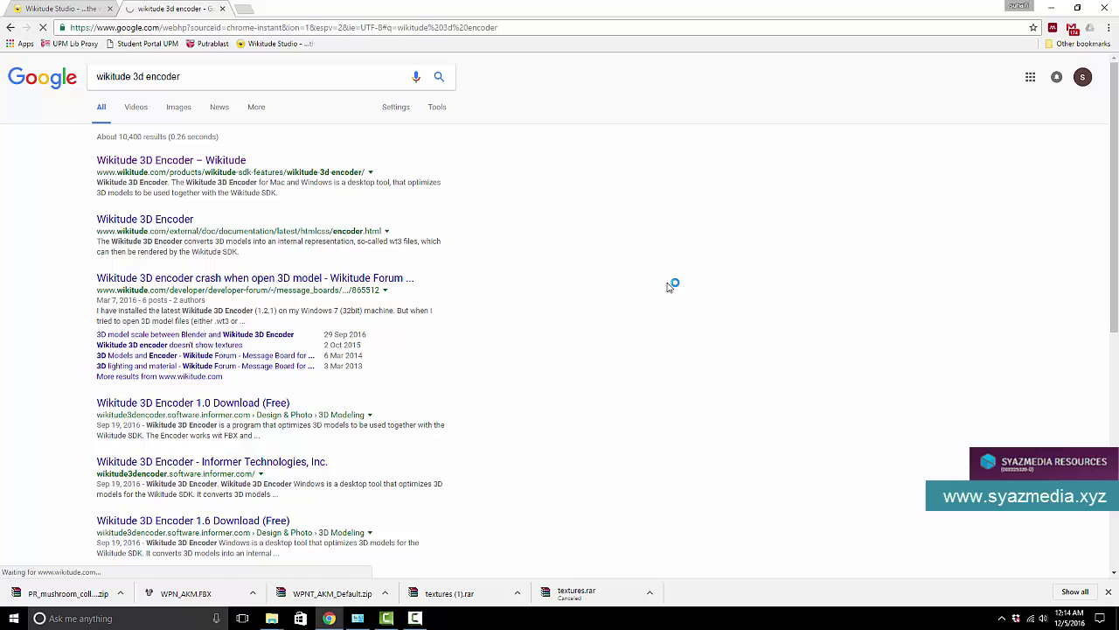
# Download the 3D Encoder for Windows from the Tools section of Wikitude's download page and close the SDK registration page.
pyautogui.click(544, 524)
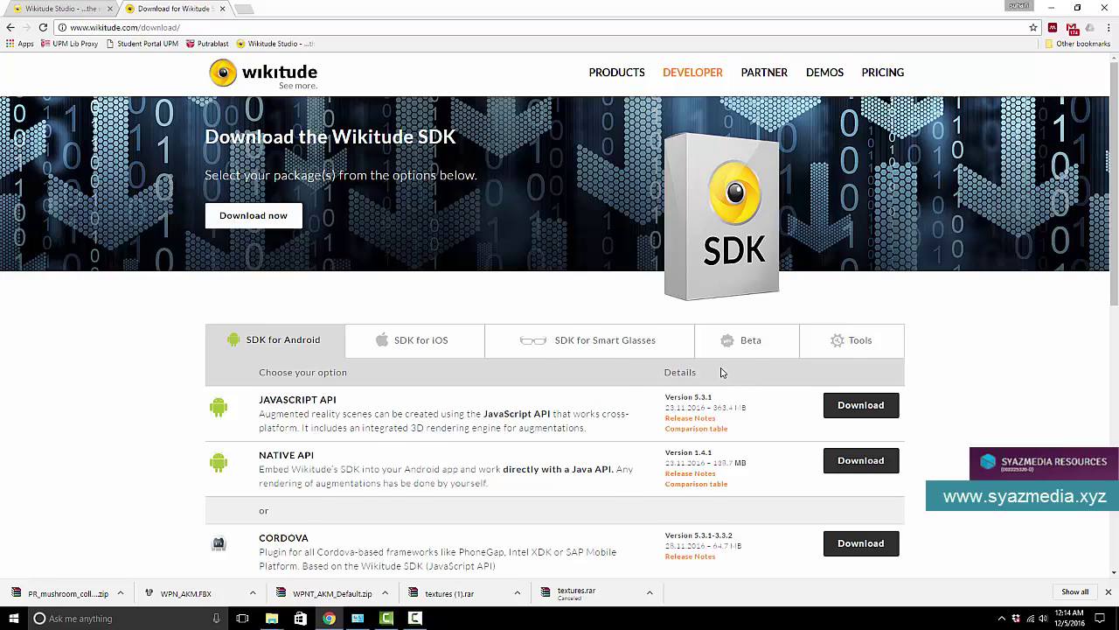
pyautogui.scroll(-2, 723, 373)
pyautogui.click(862, 168)
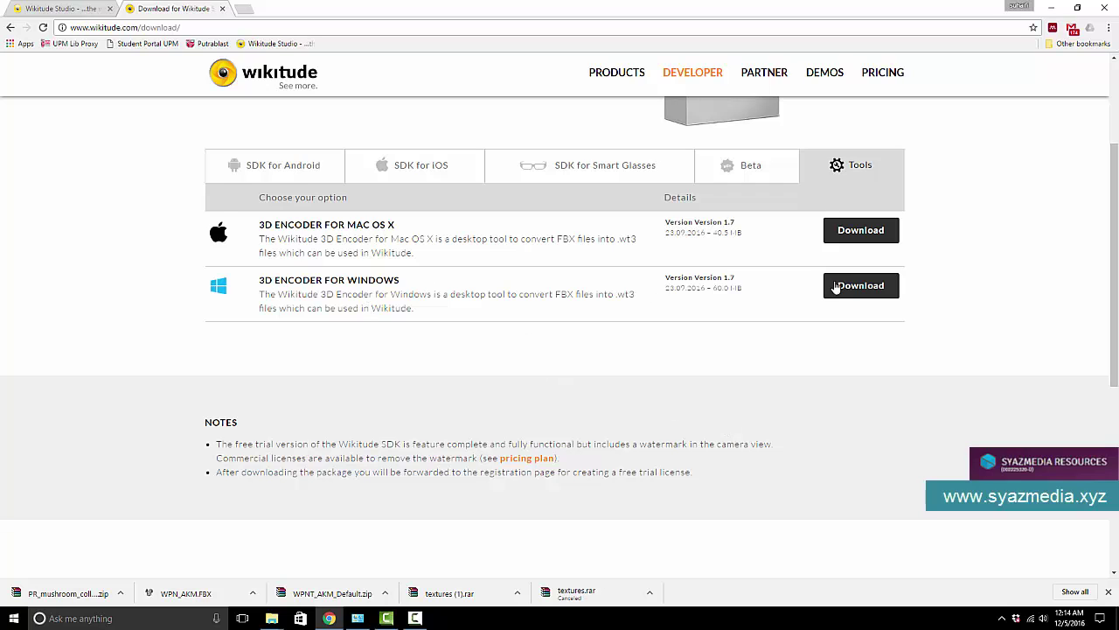
pyautogui.click(878, 287)
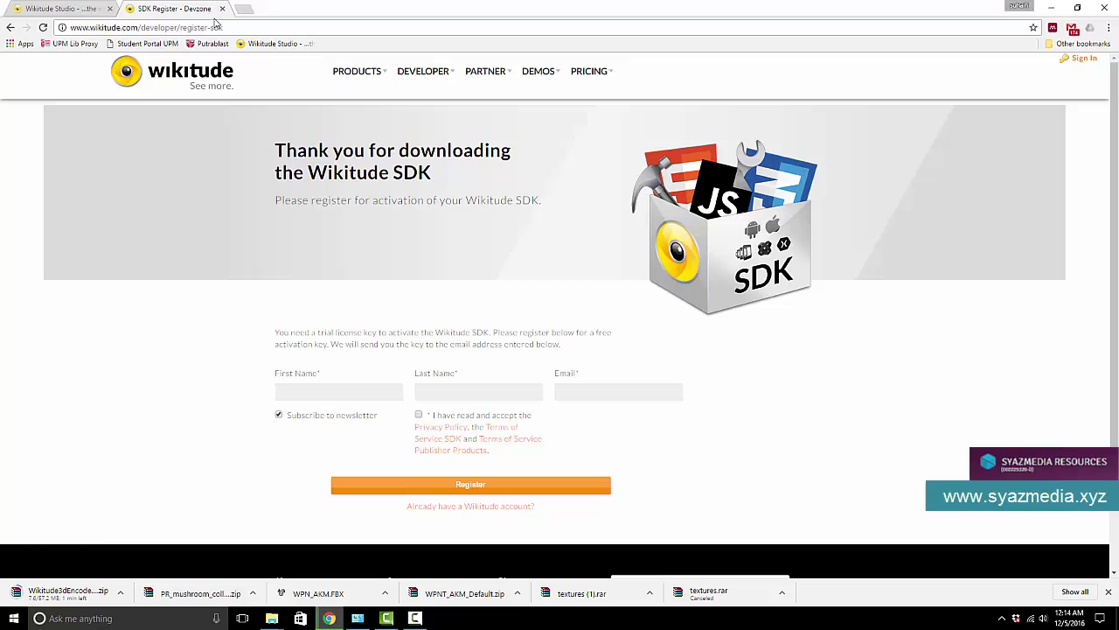
pyautogui.click(223, 10)
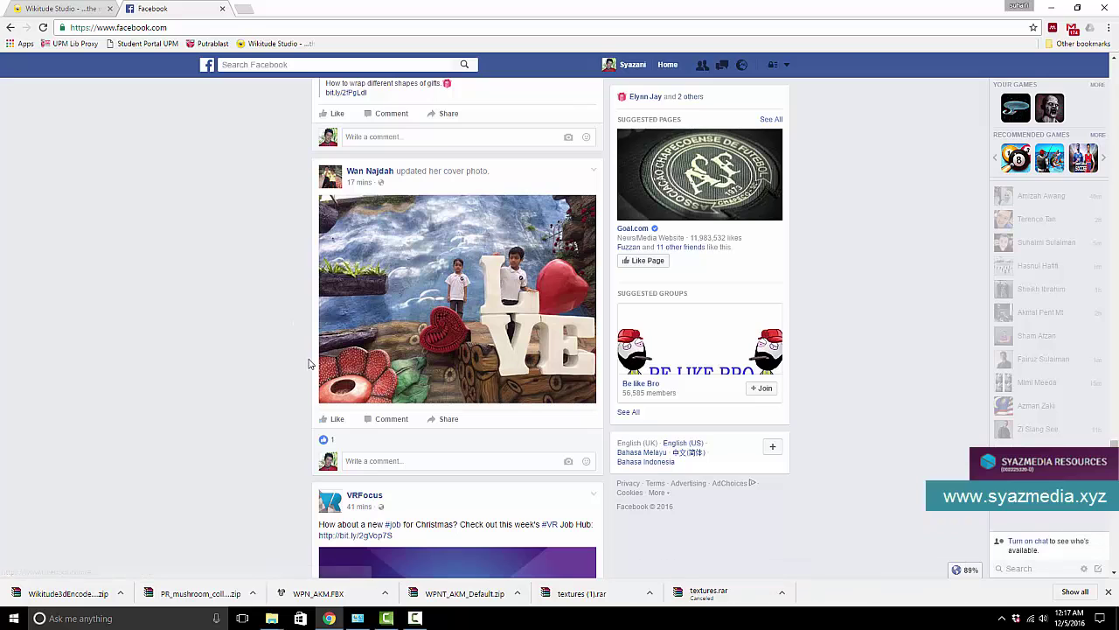
# Locate the downloaded Wikitude3dEncoder (1) archive in its folder and extract it into a folder of its own.
pyautogui.click(121, 593)
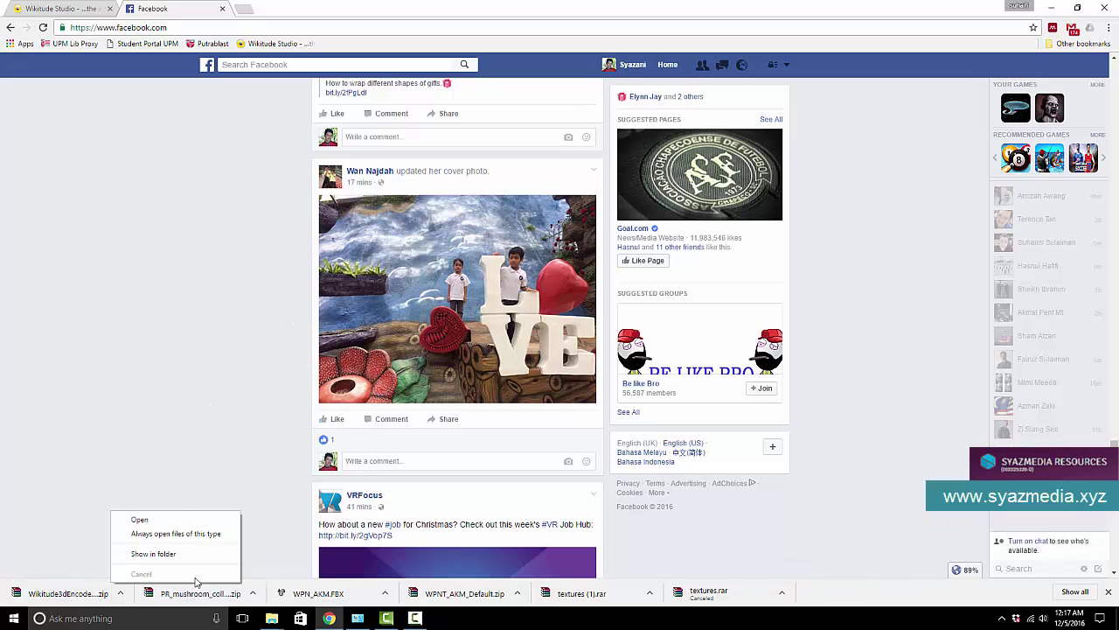
pyautogui.click(188, 556)
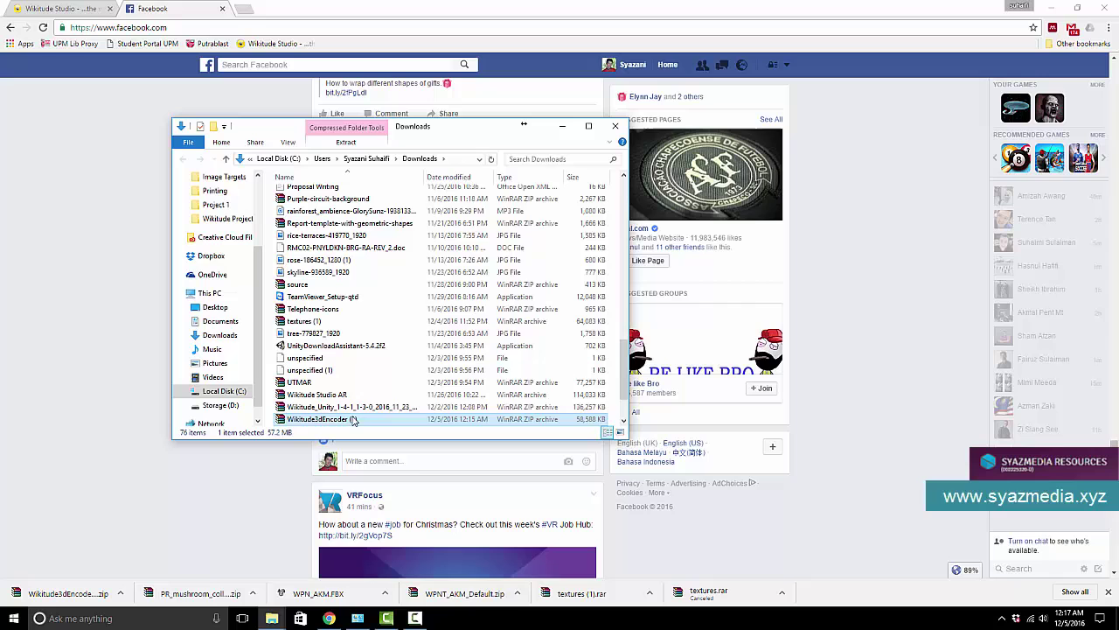
pyautogui.rightClick(354, 420)
pyautogui.click(411, 223)
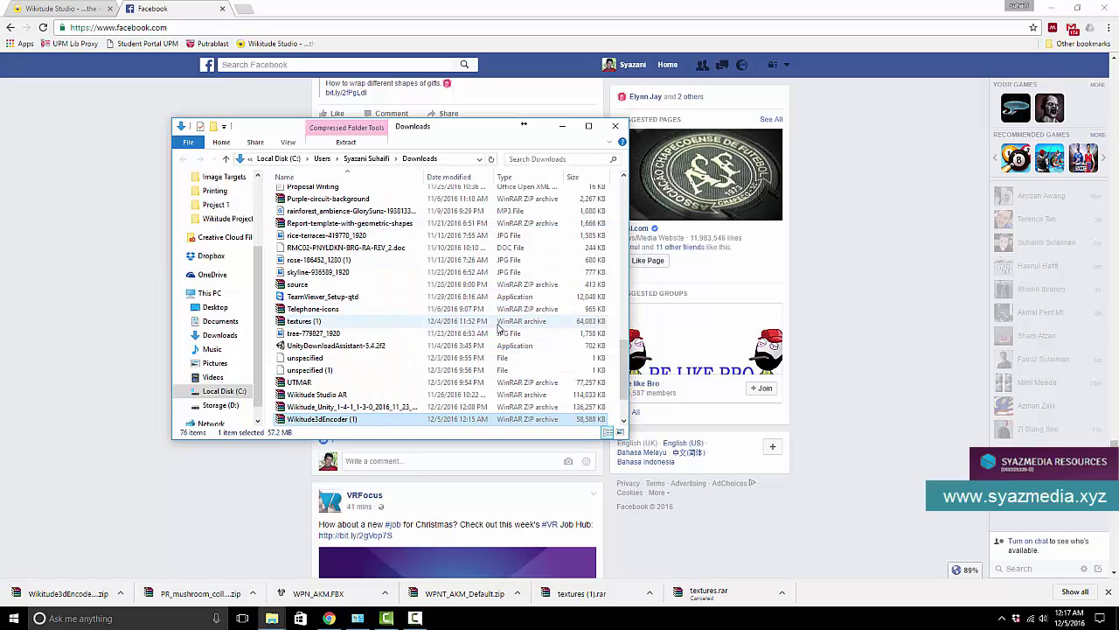
# Run the setup application from the inner Wikitude3dEncoder folder inside Downloads.
pyautogui.scroll(15, 464, 324)
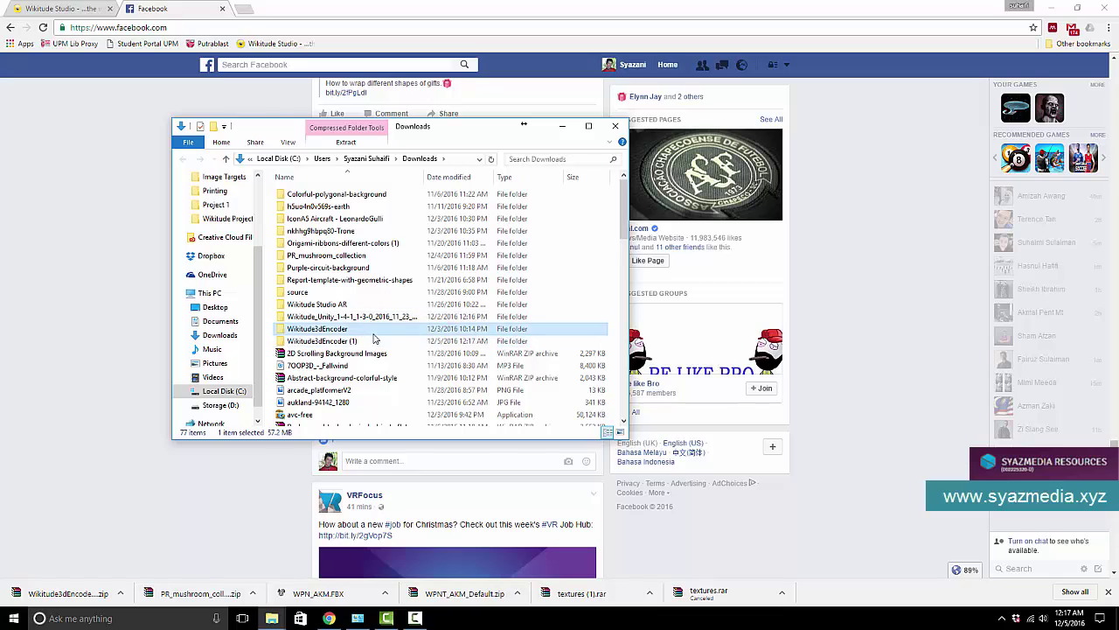
pyautogui.doubleClick(374, 333)
pyautogui.doubleClick(348, 208)
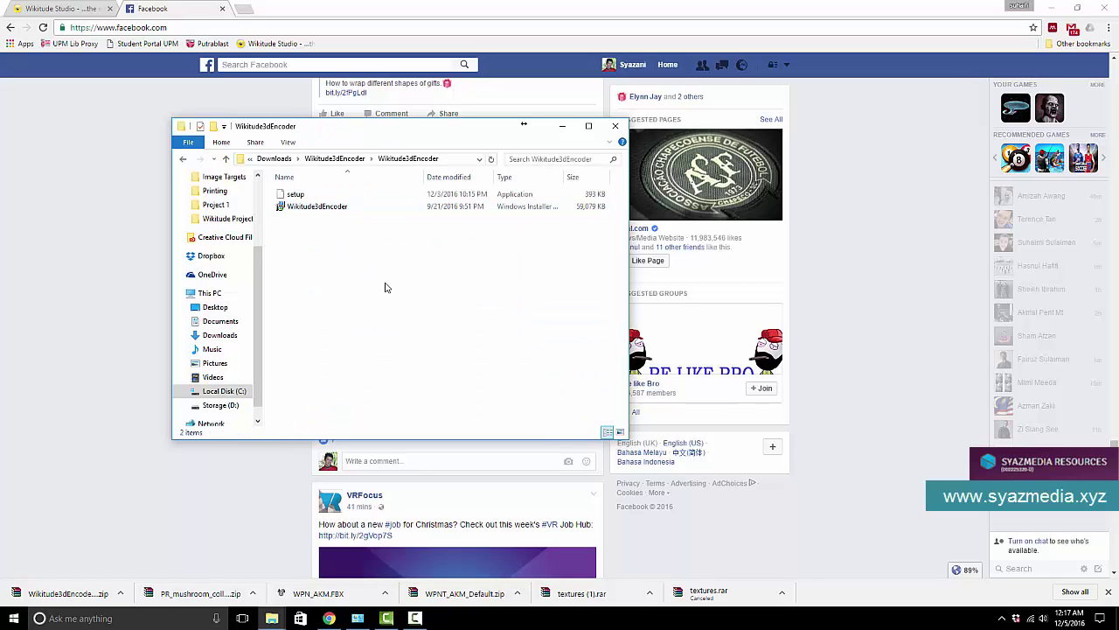
pyautogui.doubleClick(294, 193)
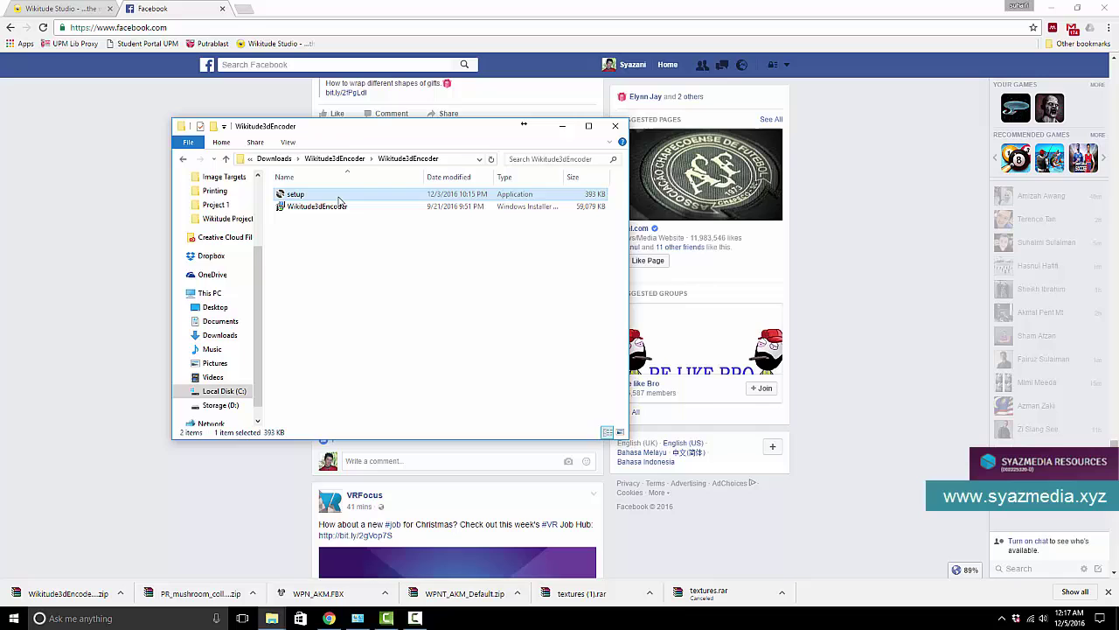
# Install Wikitude3dEncoder to the default Program Files (x86) folder for "Just me" and close the installer.
pyautogui.click(671, 407)
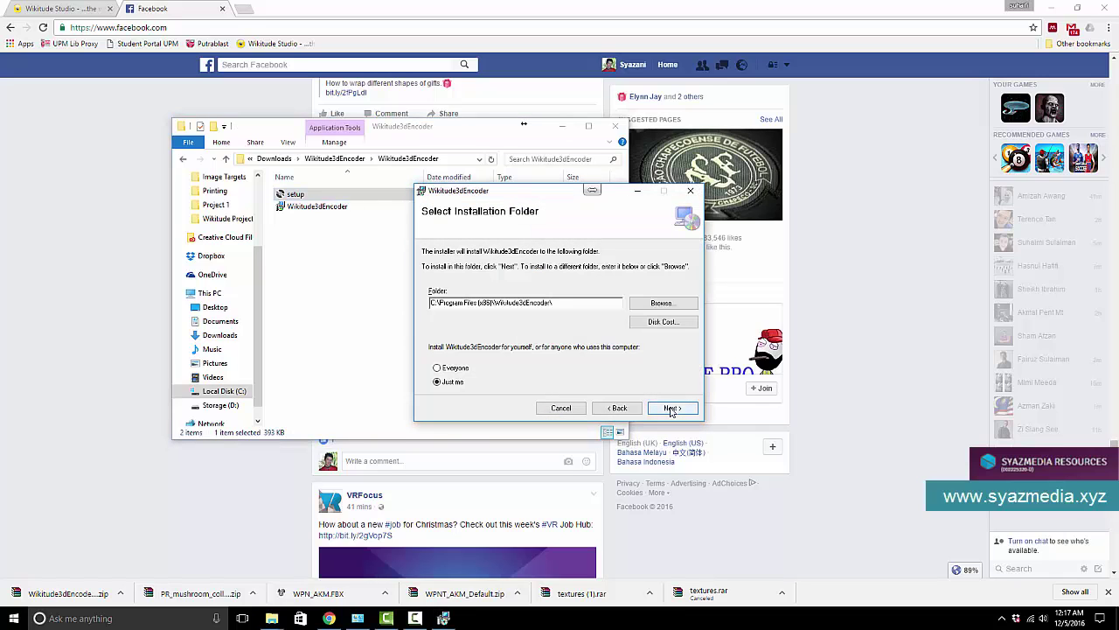
pyautogui.click(670, 408)
pyautogui.click(668, 407)
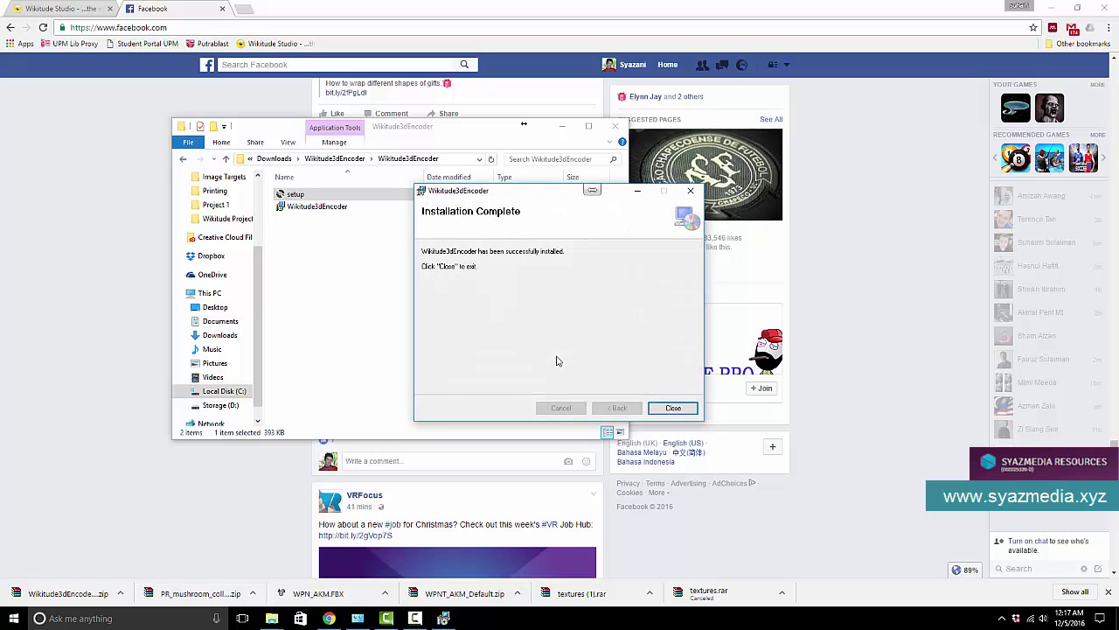
pyautogui.click(669, 407)
# Launch the installed Wikitude 3D Encoder application.
pyautogui.click(520, 348)
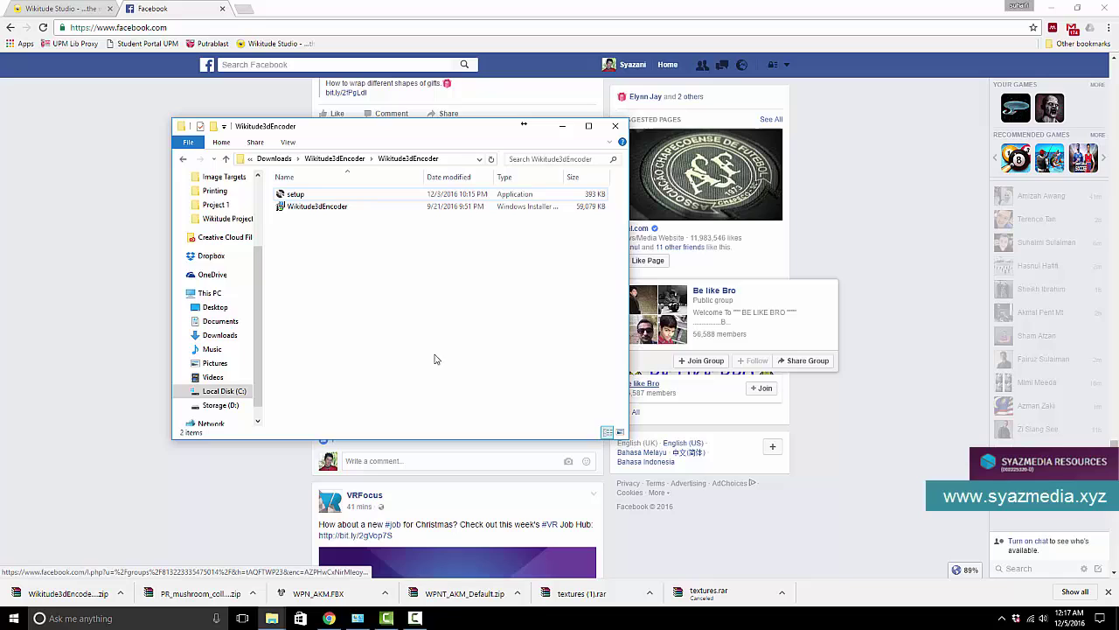
pyautogui.press('super')
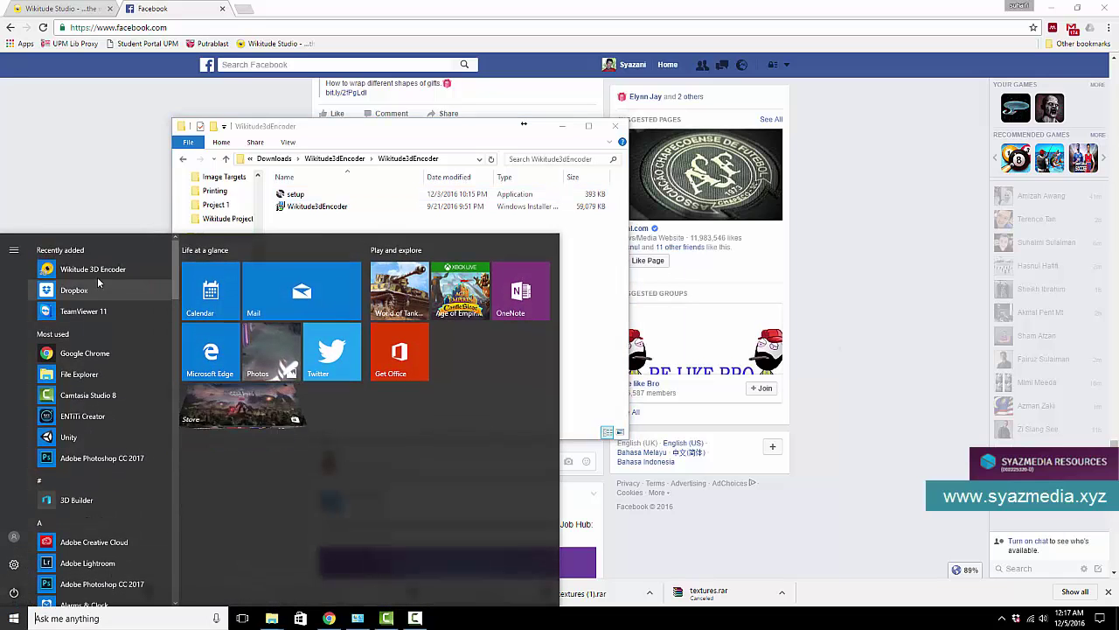
pyautogui.click(78, 291)
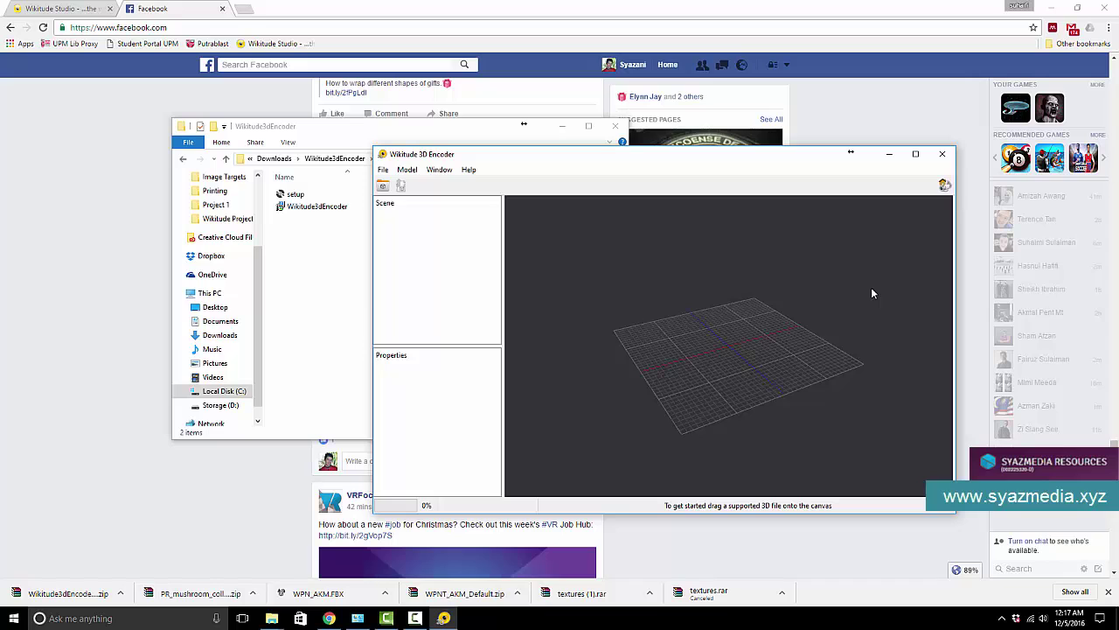
# Switch back to Chrome, search for "cgtrader" in a new tab and open the CGTrader home page.
pyautogui.click(368, 24)
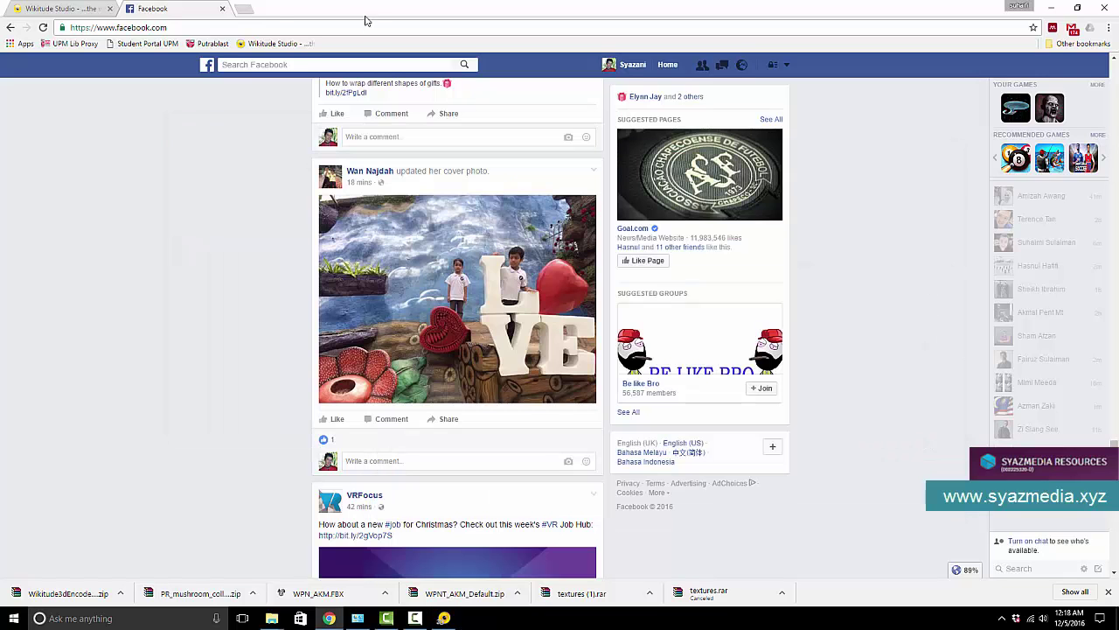
pyautogui.click(244, 9)
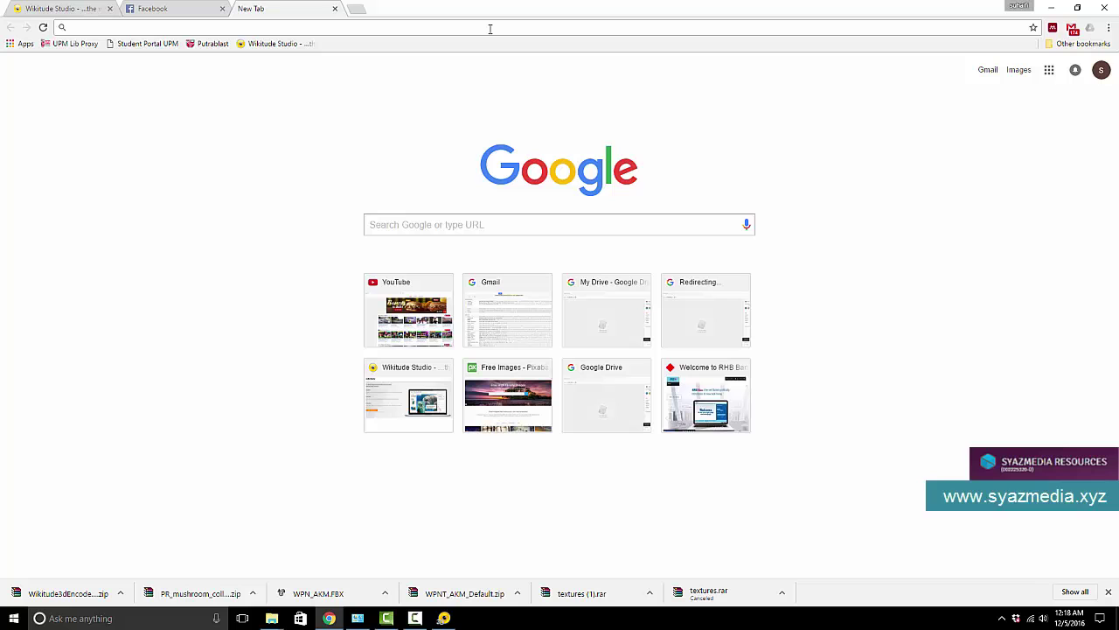
pyautogui.write('cgtrader')
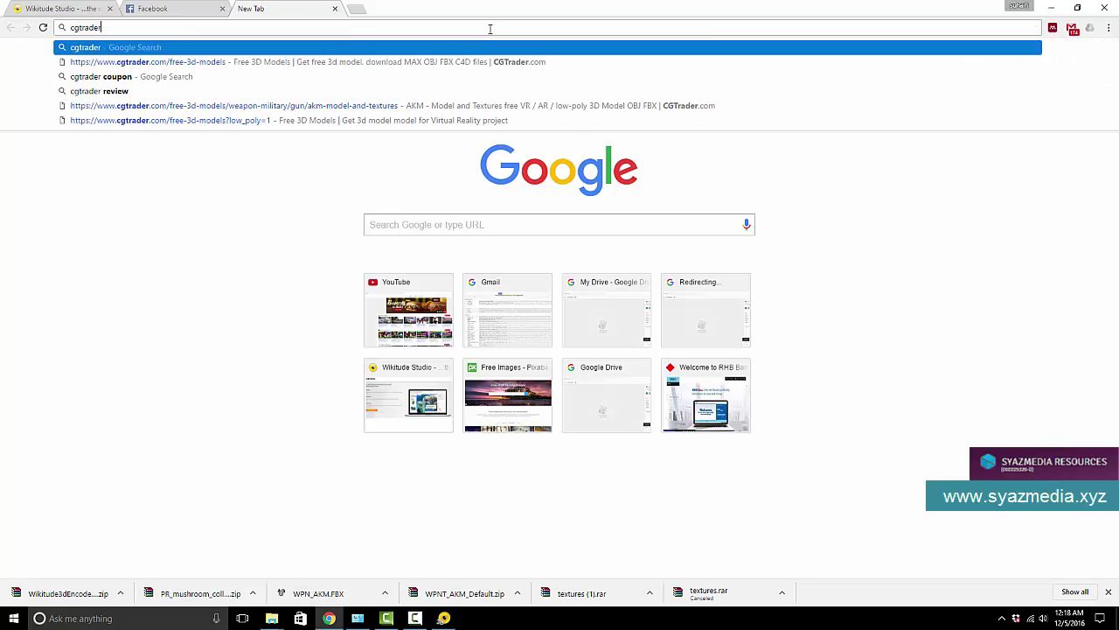
pyautogui.press('Return')
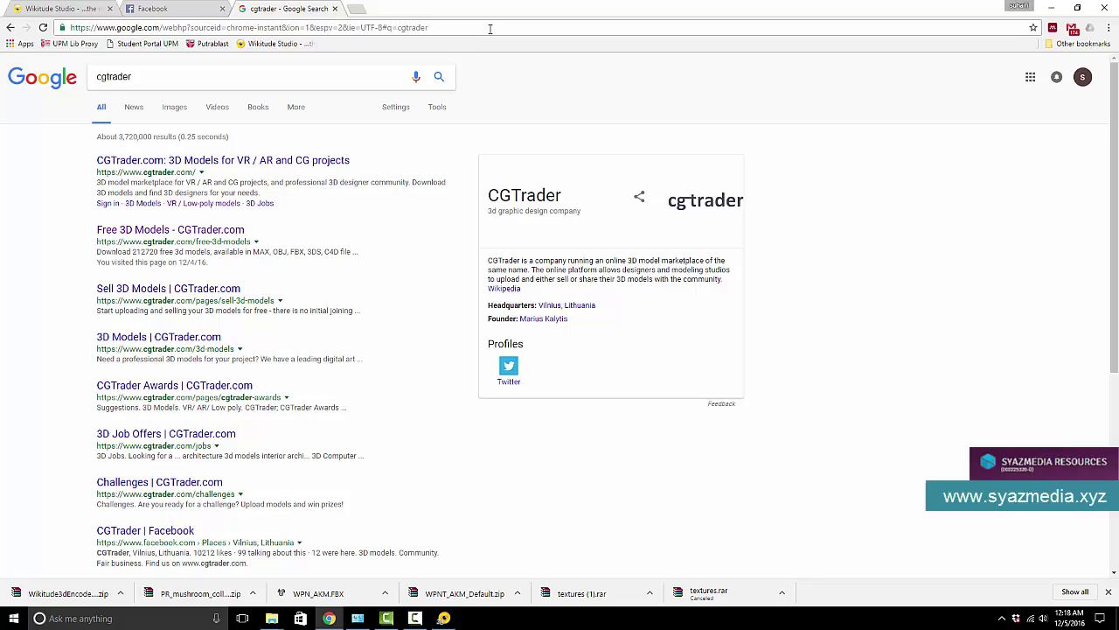
pyautogui.click(339, 163)
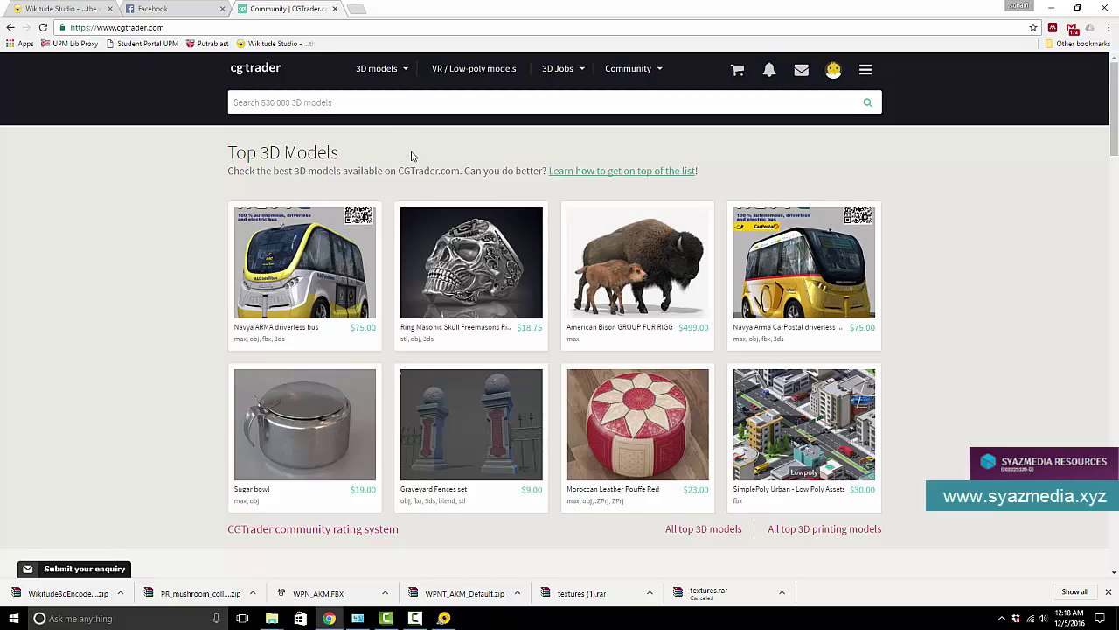
# Show CGTrader's VR / Low-poly models and filter them to free ones only.
pyautogui.click(477, 75)
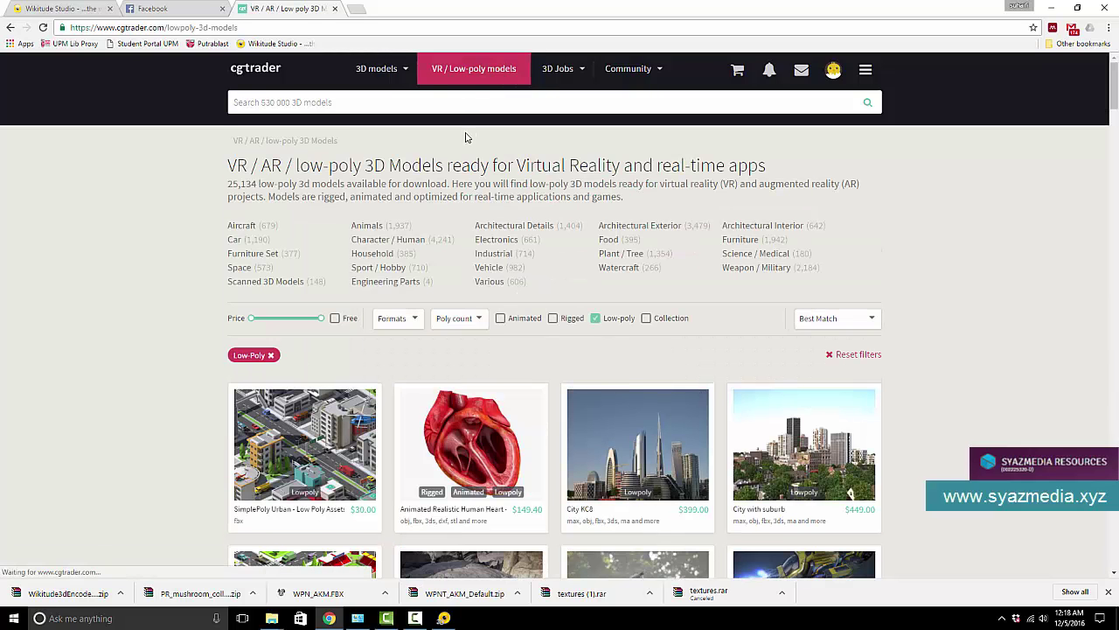
pyautogui.click(339, 320)
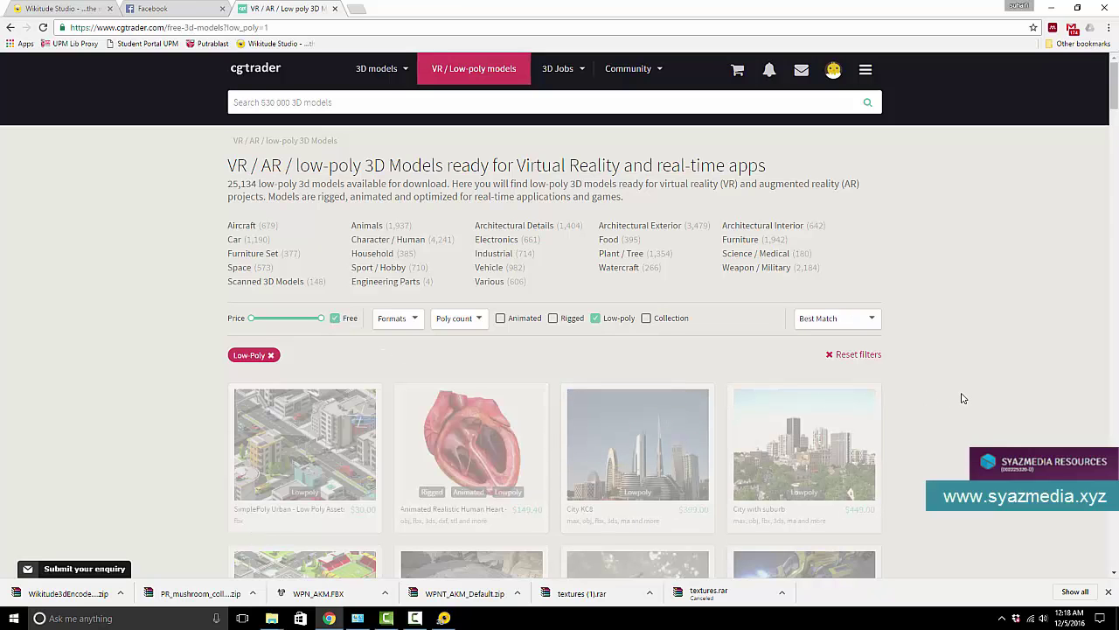
# Browse the free low-poly models and open the Forest mushrooms collection model page.
pyautogui.scroll(-3, 960, 395)
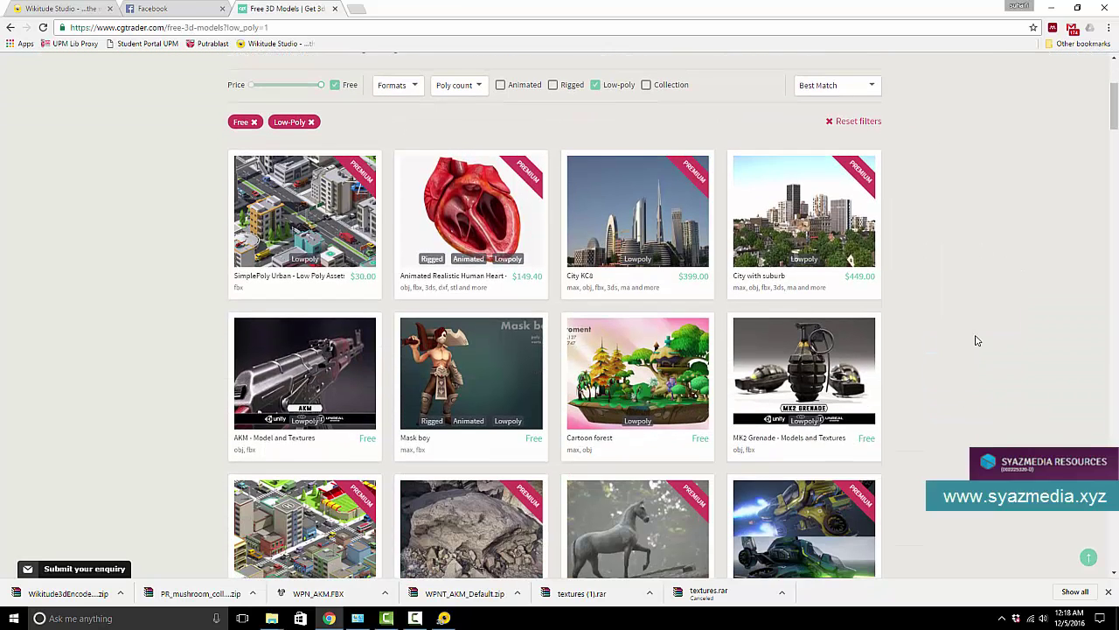
pyautogui.scroll(-1, 976, 339)
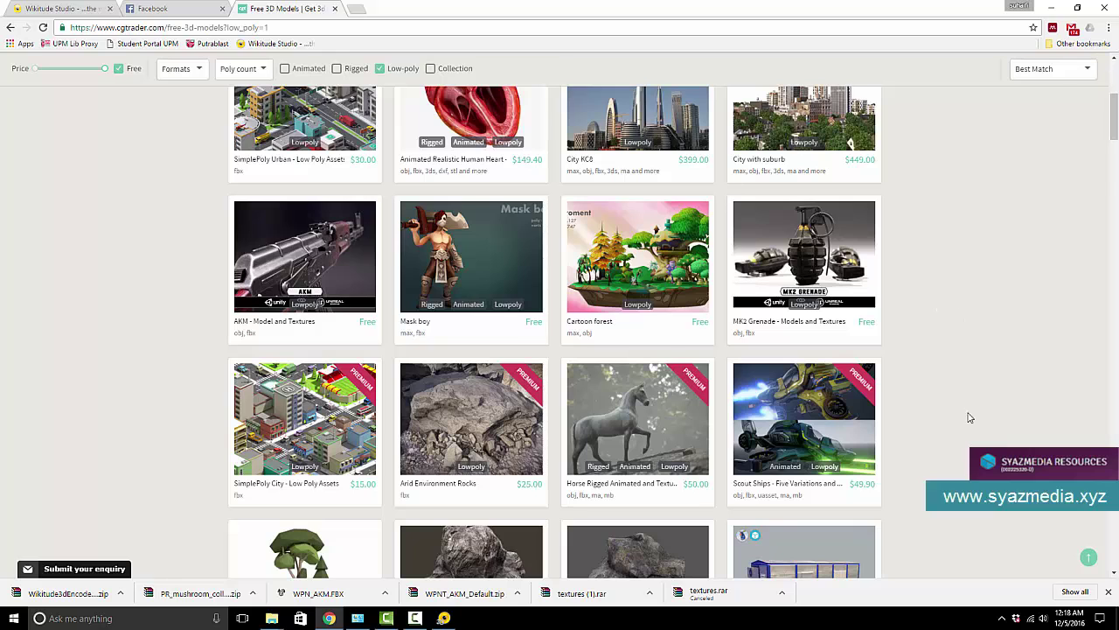
pyautogui.scroll(-2, 967, 350)
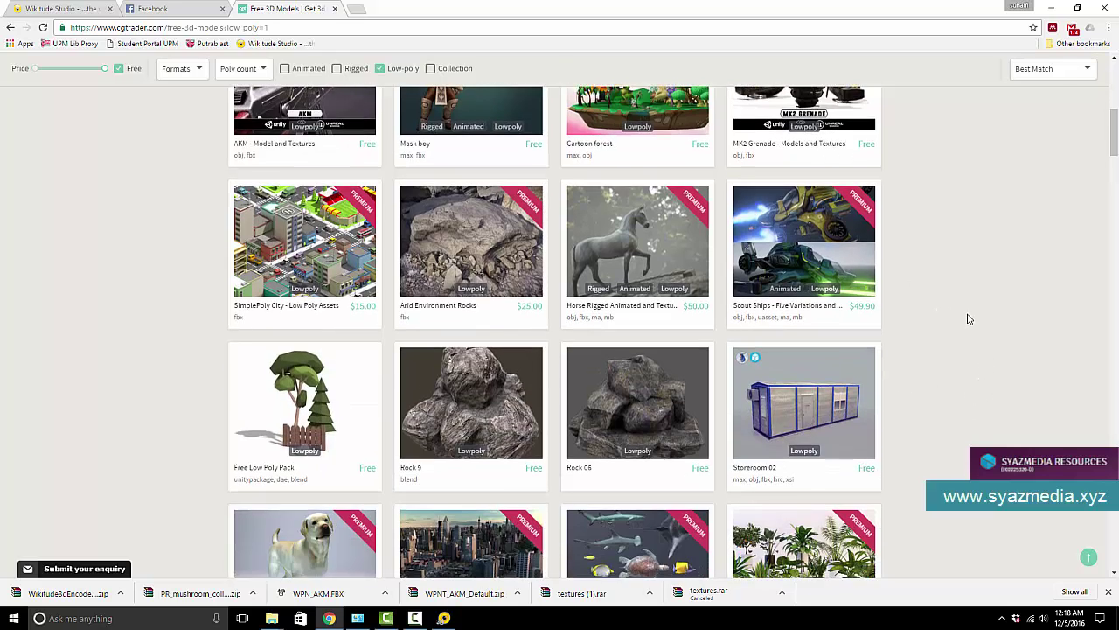
pyautogui.scroll(-3, 967, 320)
pyautogui.scroll(-1, 968, 319)
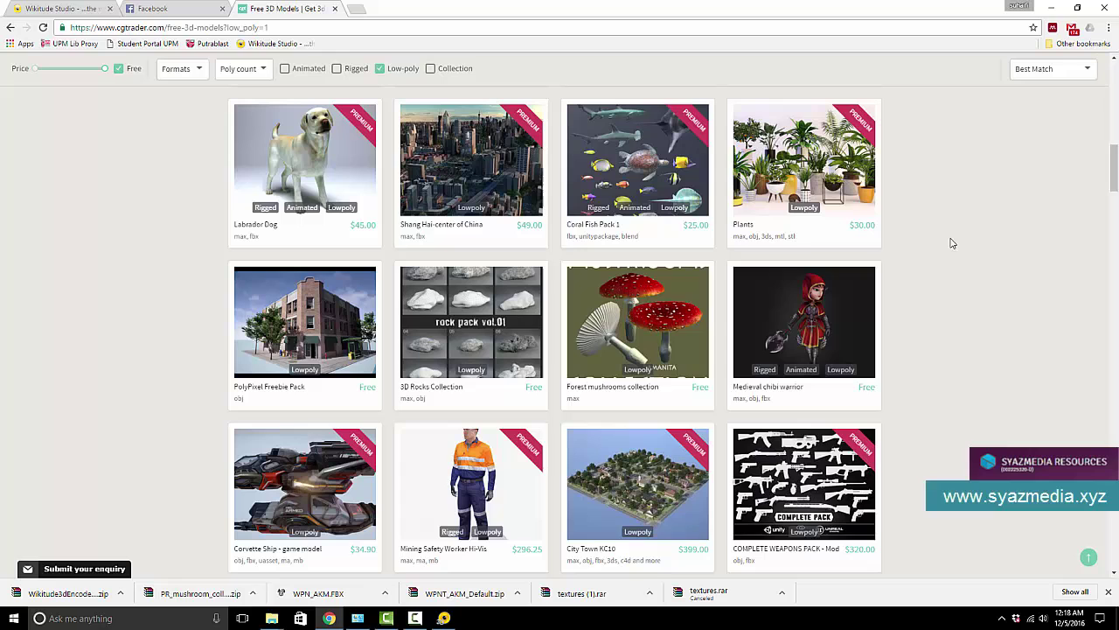
pyautogui.click(643, 340)
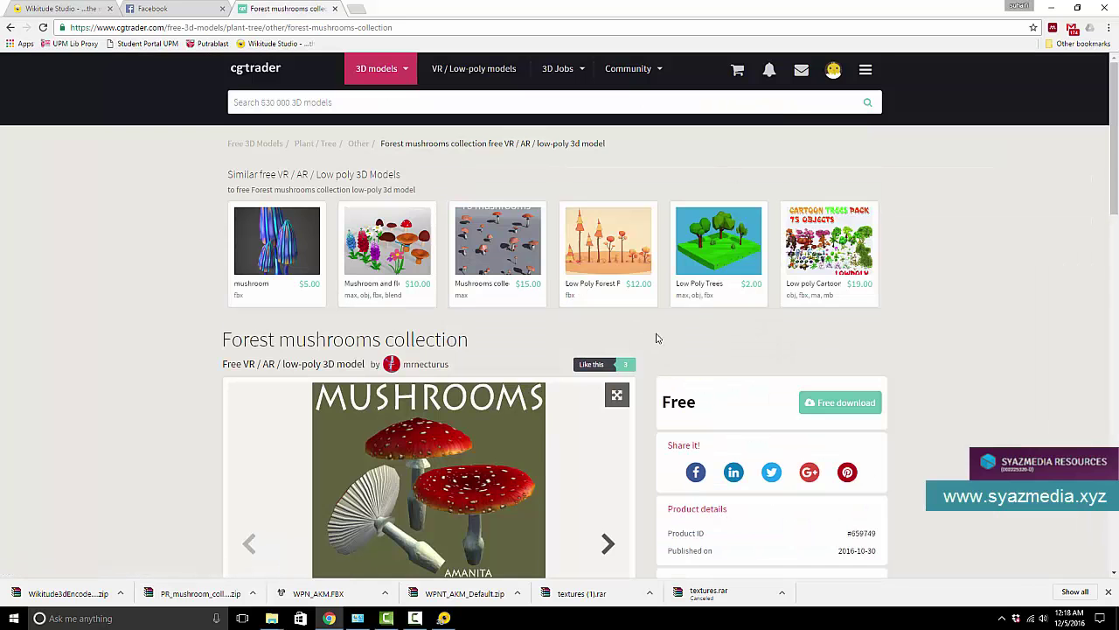
# Request the free download of the Forest mushrooms collection and download PR_mushroom_collection.zip once it is ready.
pyautogui.scroll(-1, 682, 330)
pyautogui.click(844, 346)
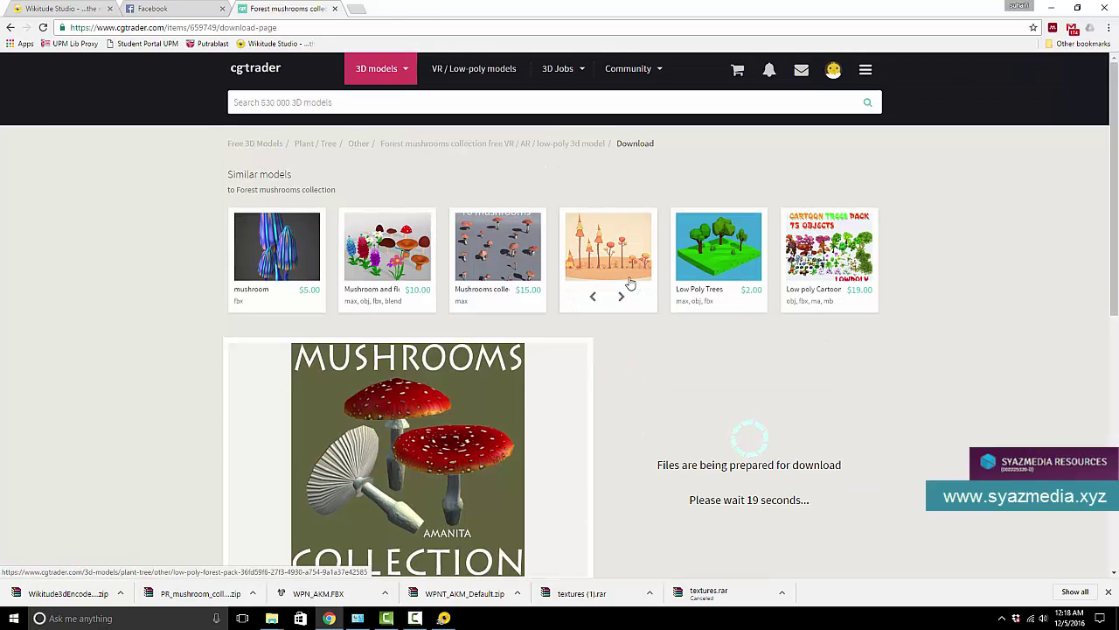
pyautogui.moveTo(630, 282)
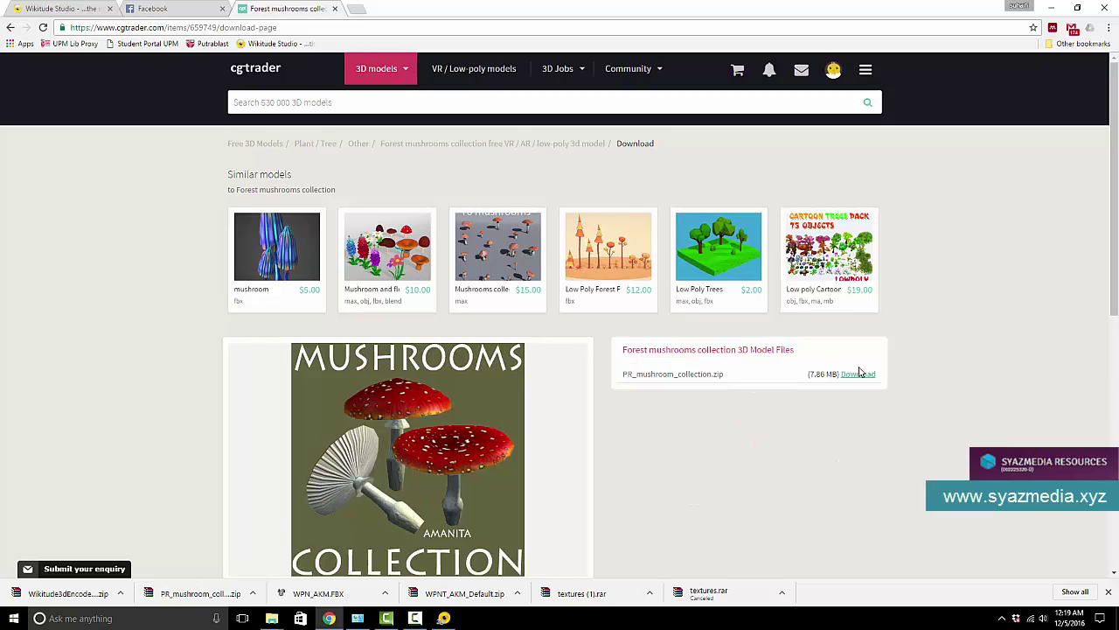
pyautogui.click(859, 373)
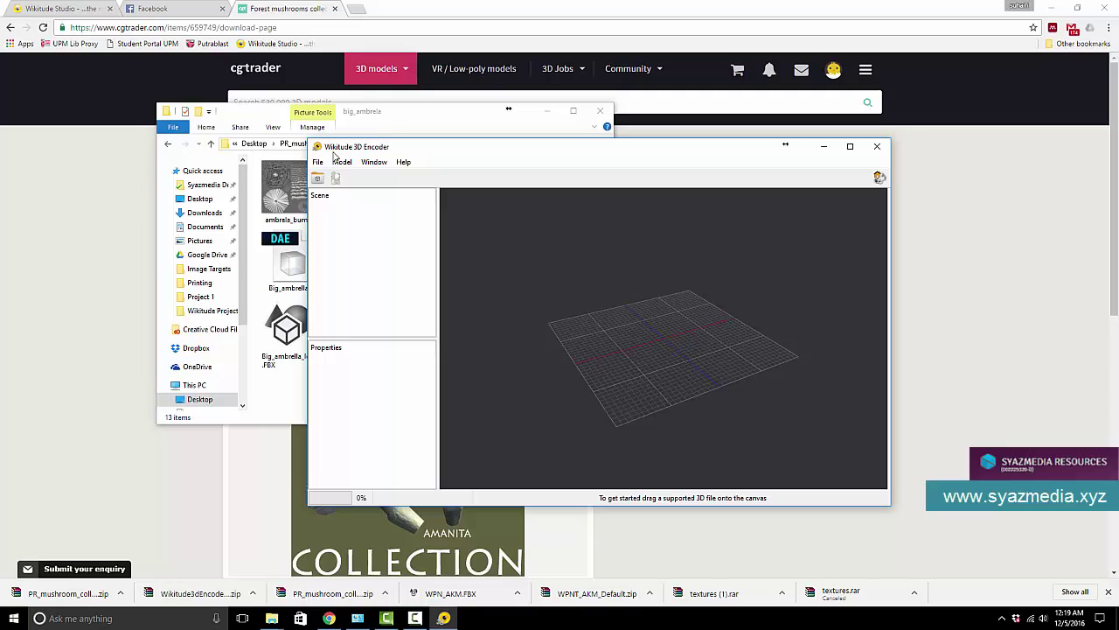
# Open chanterelles_low.FBX from the chanterelles folder in the encoder, dismiss the import log and inspect the mushroom from several angles.
pyautogui.click(317, 162)
pyautogui.click(321, 181)
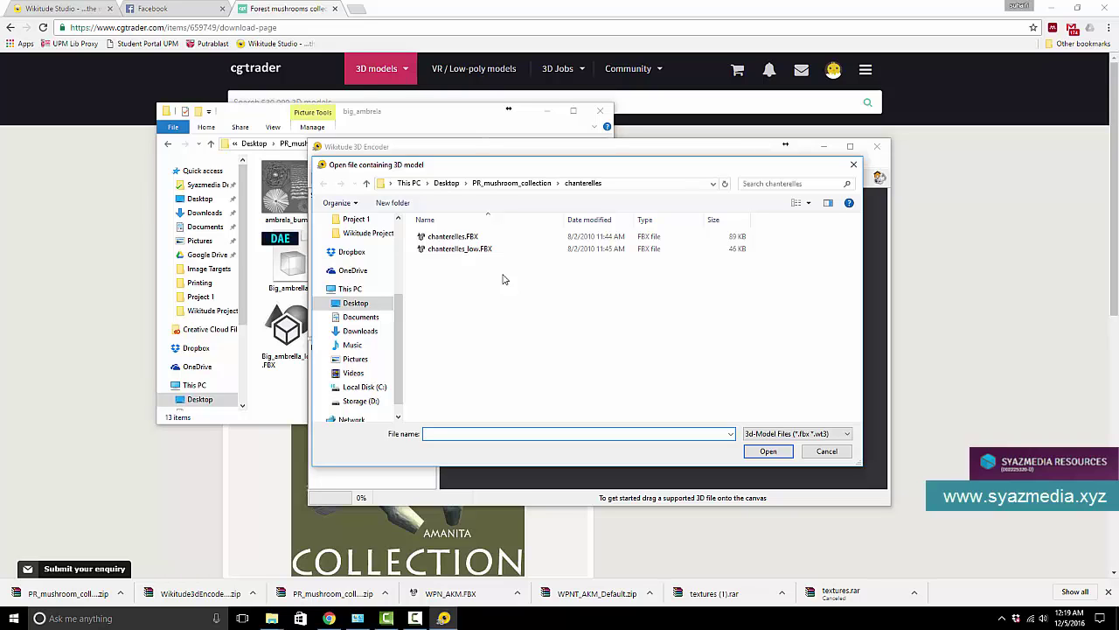
pyautogui.doubleClick(490, 250)
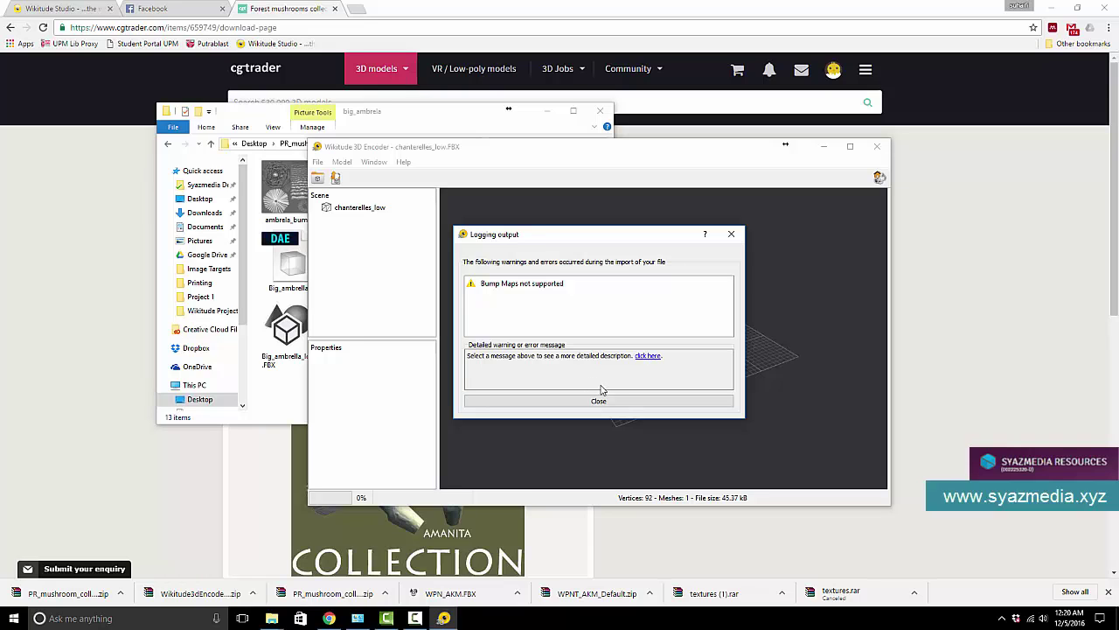
pyautogui.click(602, 400)
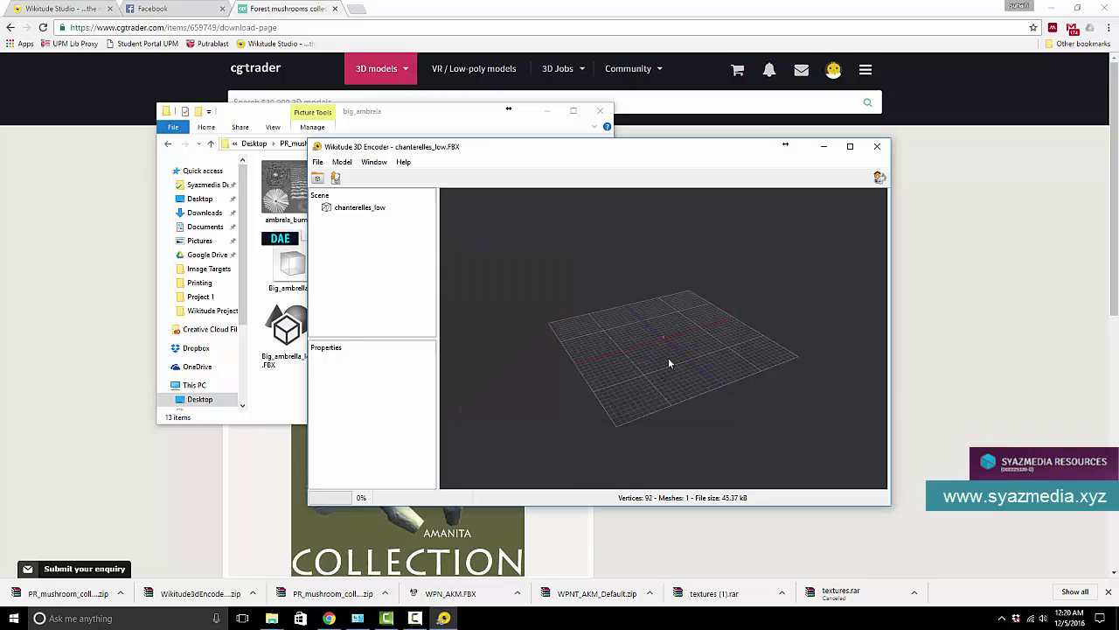
pyautogui.scroll(10, 669, 357)
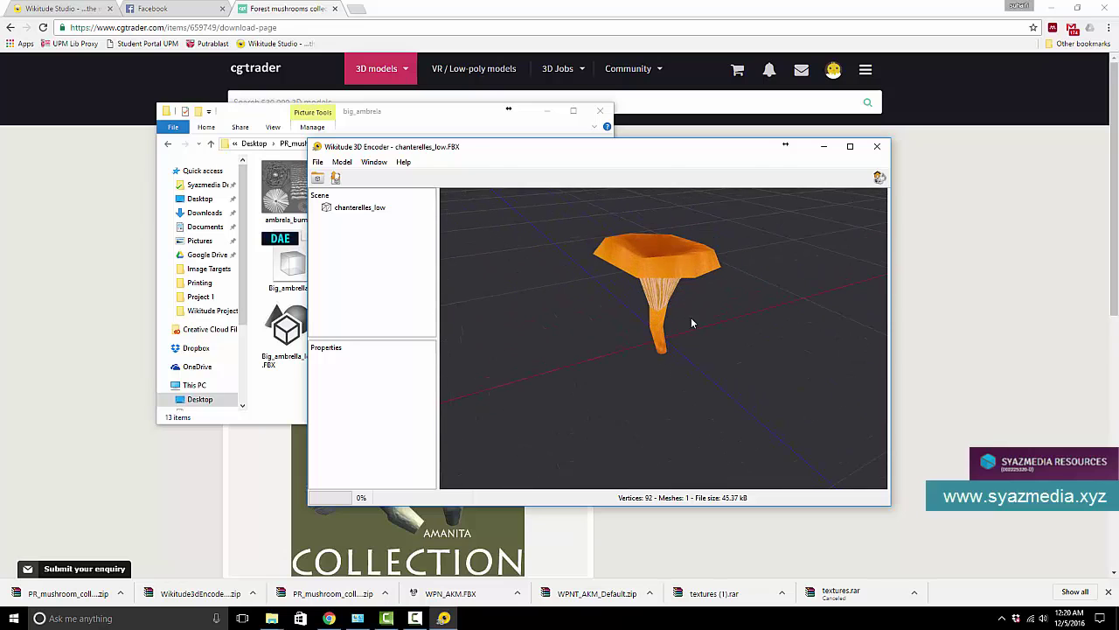
pyautogui.moveTo(691, 324); pyautogui.dragTo(652, 332)
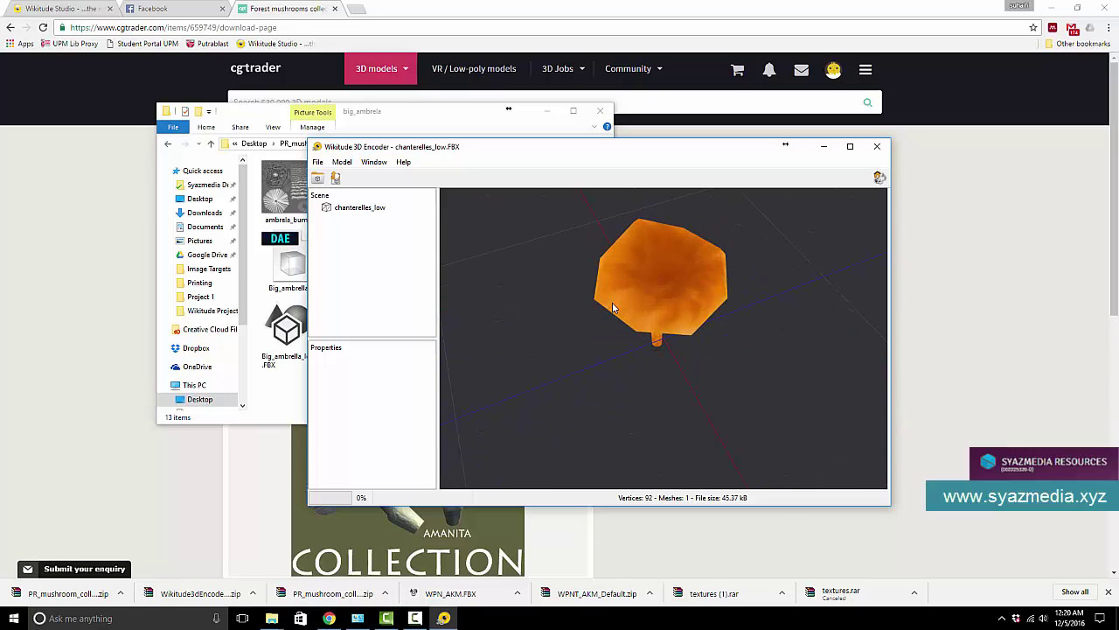
# Export the model to the Desktop as a Wikitude 3D model (*.wt3) named mushroom.
pyautogui.click(337, 178)
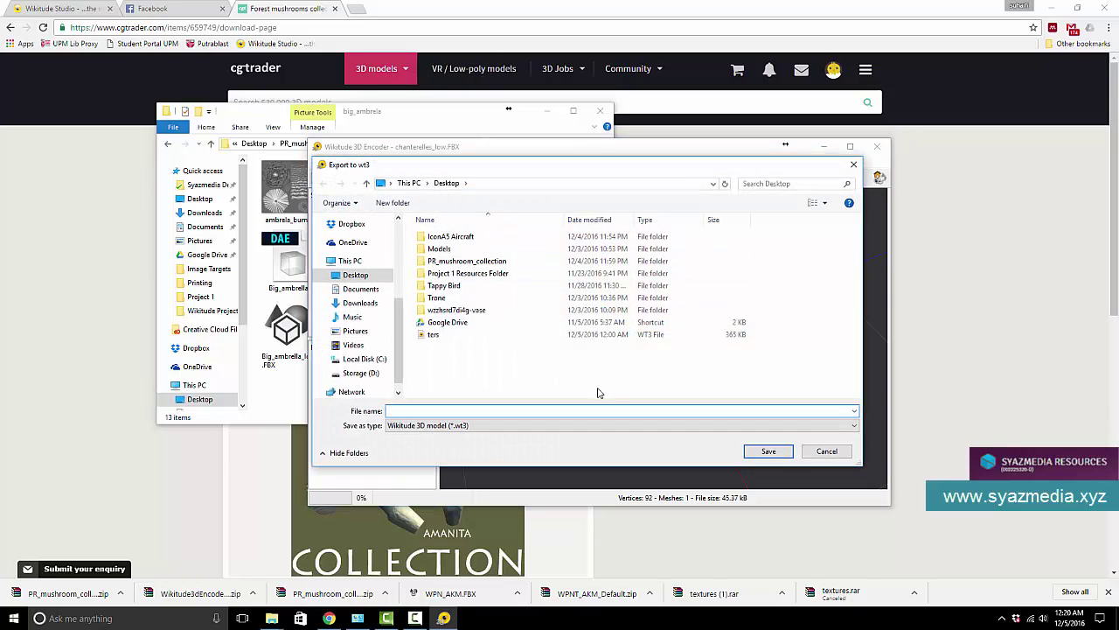
pyautogui.write('mushroom')
pyautogui.press('Return')
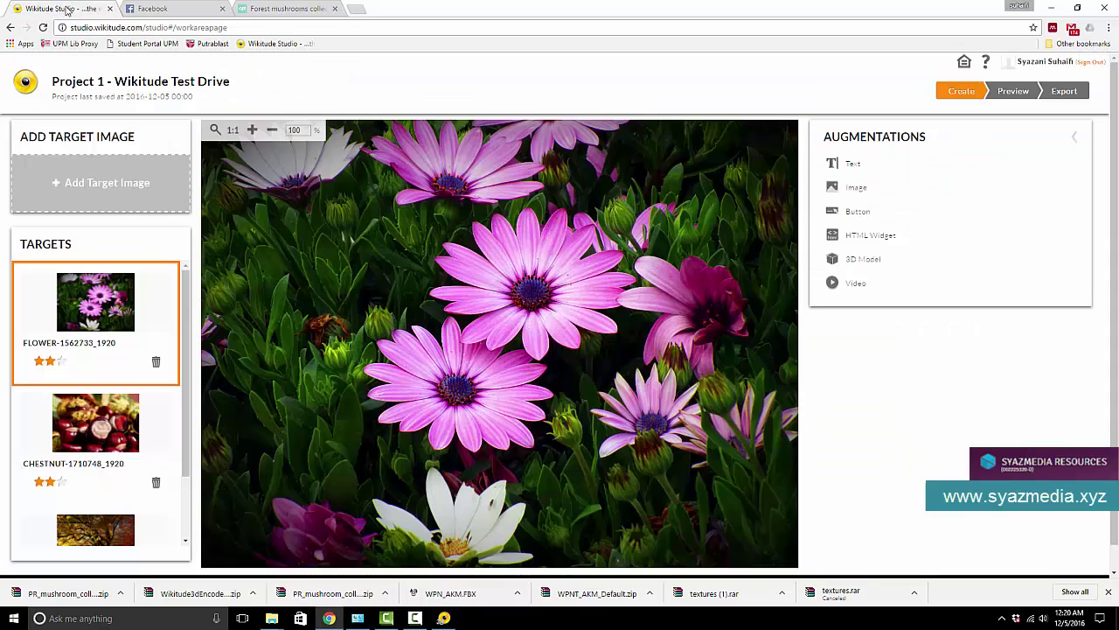
# Switch to Wikitude Studio in Chrome, place a 3D Model augmentation near the centre of the flower target and upload the mushroom WT3 file to it.
pyautogui.click(67, 9)
pyautogui.click(854, 261)
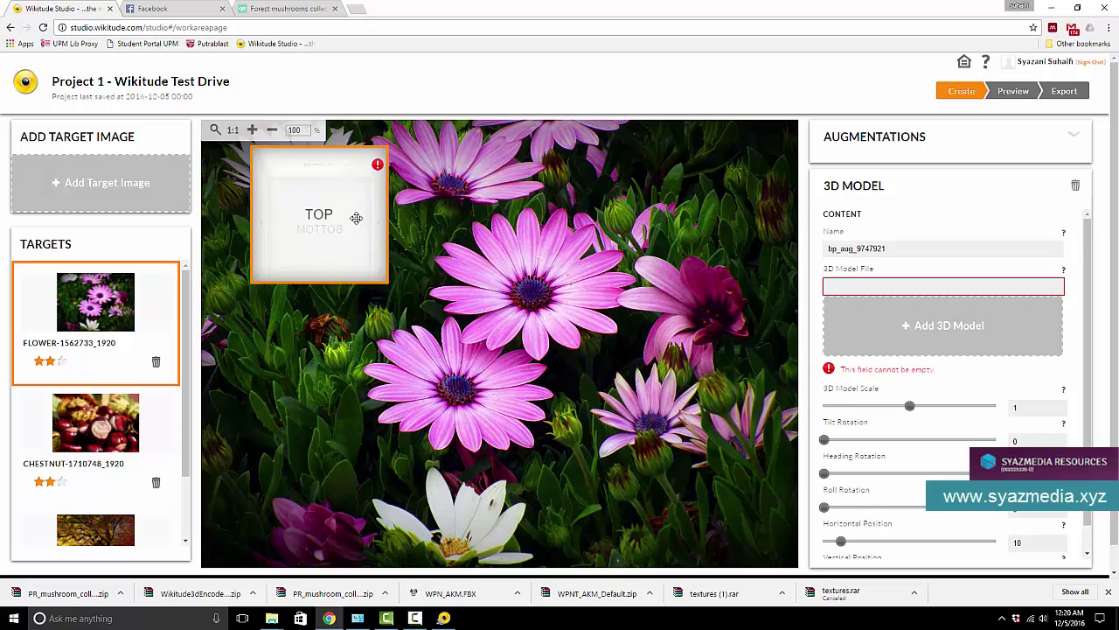
pyautogui.moveTo(358, 218); pyautogui.dragTo(488, 310)
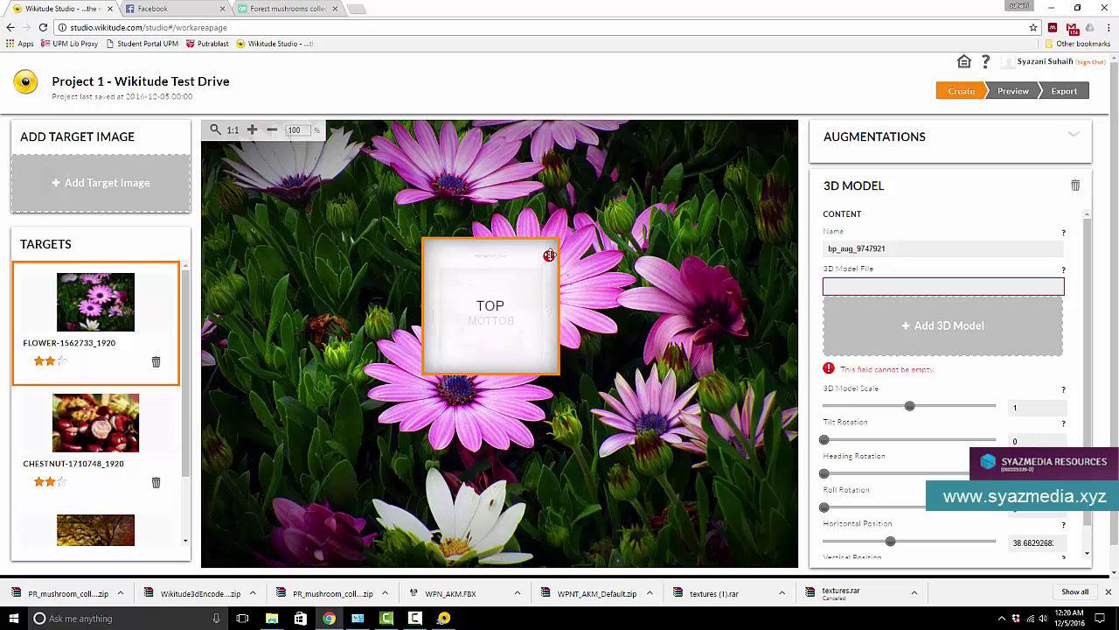
pyautogui.click(969, 331)
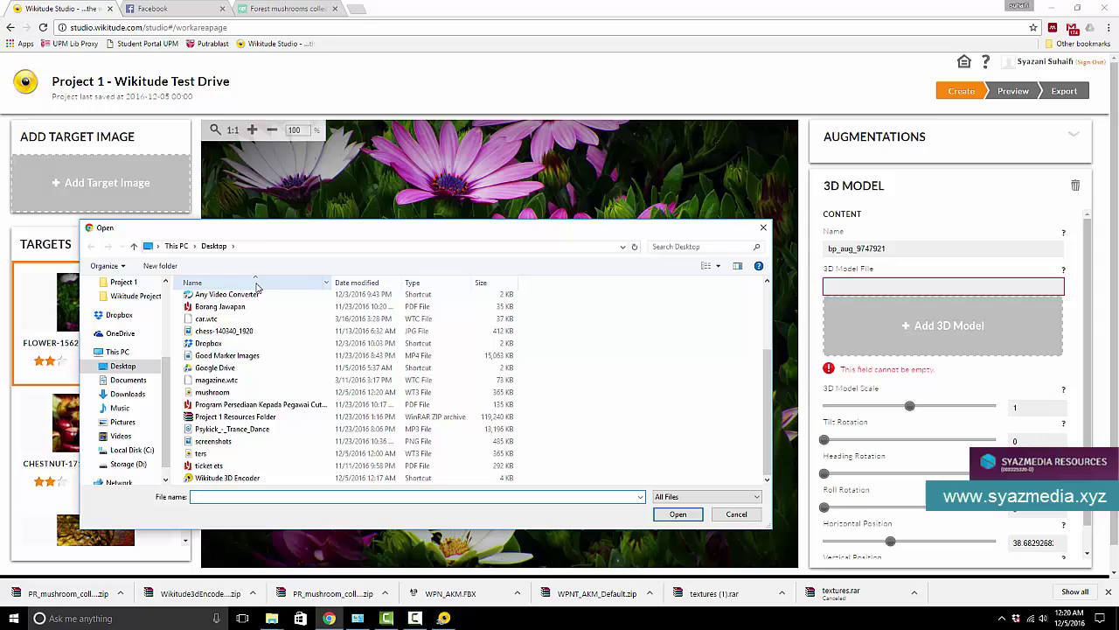
pyautogui.doubleClick(262, 392)
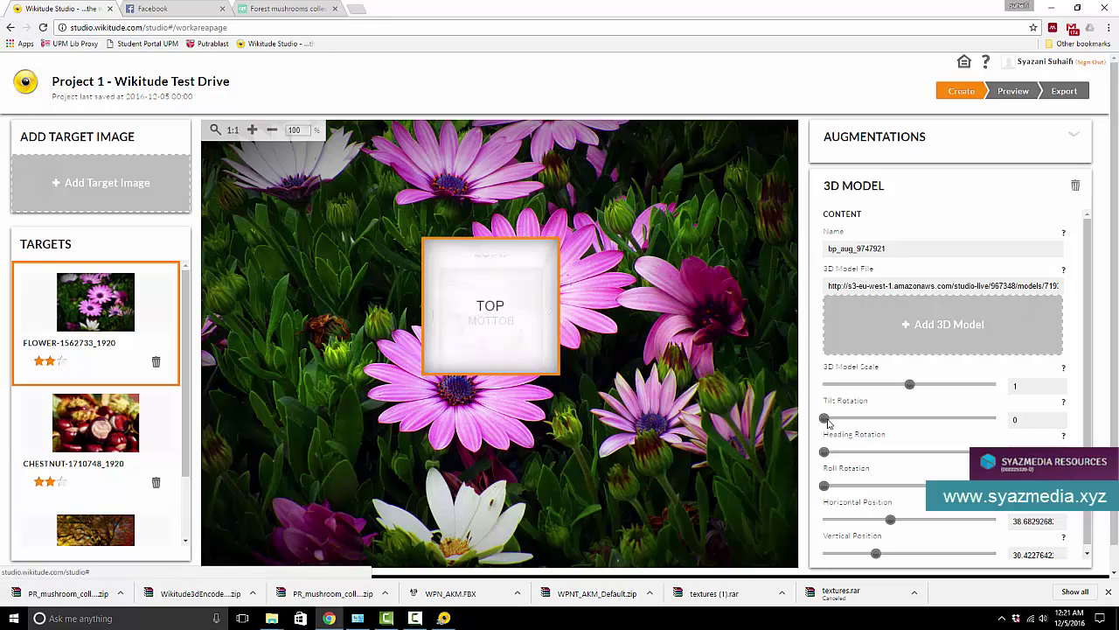
# Keep the 3D model's scale at 1 and set its tilt rotation to 275.7 so its front faces the viewer.
pyautogui.click(828, 424)
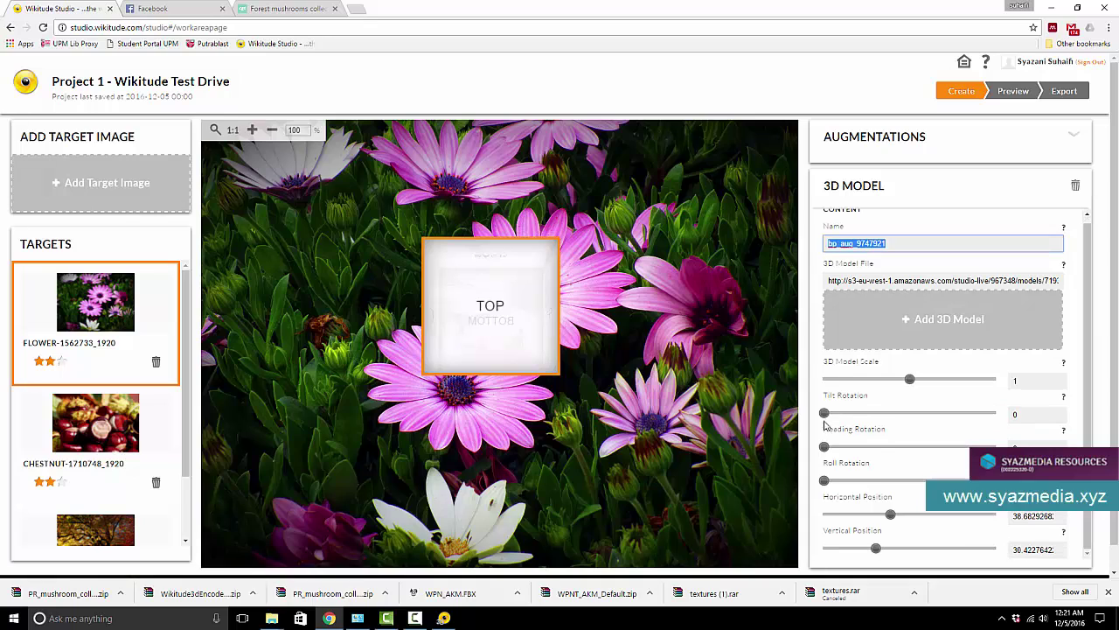
pyautogui.click(864, 387)
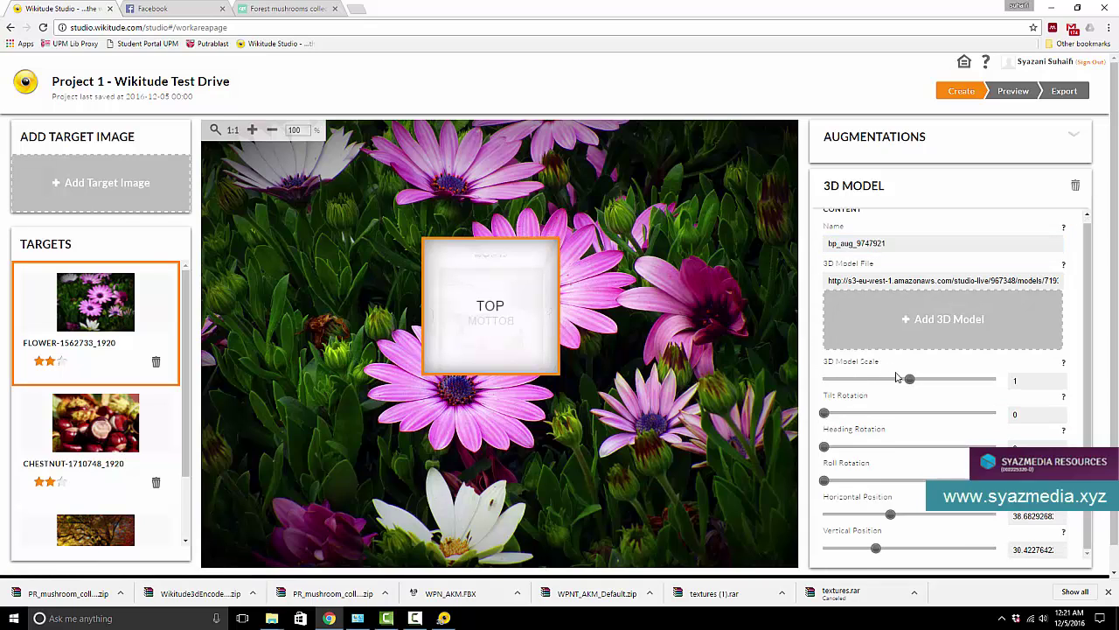
pyautogui.moveTo(910, 382)
pyautogui.mouseDown()
pyautogui.moveTo(934, 380)
pyautogui.moveTo(885, 381)
pyautogui.moveTo(906, 384)
pyautogui.mouseUp()
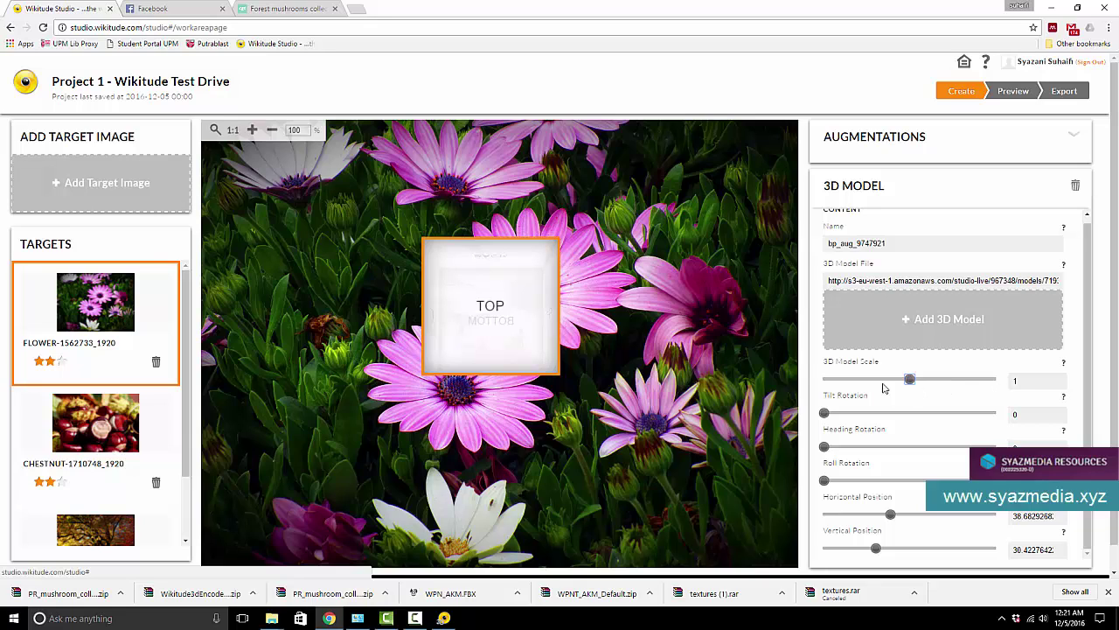
pyautogui.moveTo(912, 380)
pyautogui.mouseDown()
pyautogui.moveTo(940, 382)
pyautogui.moveTo(835, 380)
pyautogui.moveTo(910, 379)
pyautogui.mouseUp()
pyautogui.moveTo(834, 414); pyautogui.dragTo(956, 415)
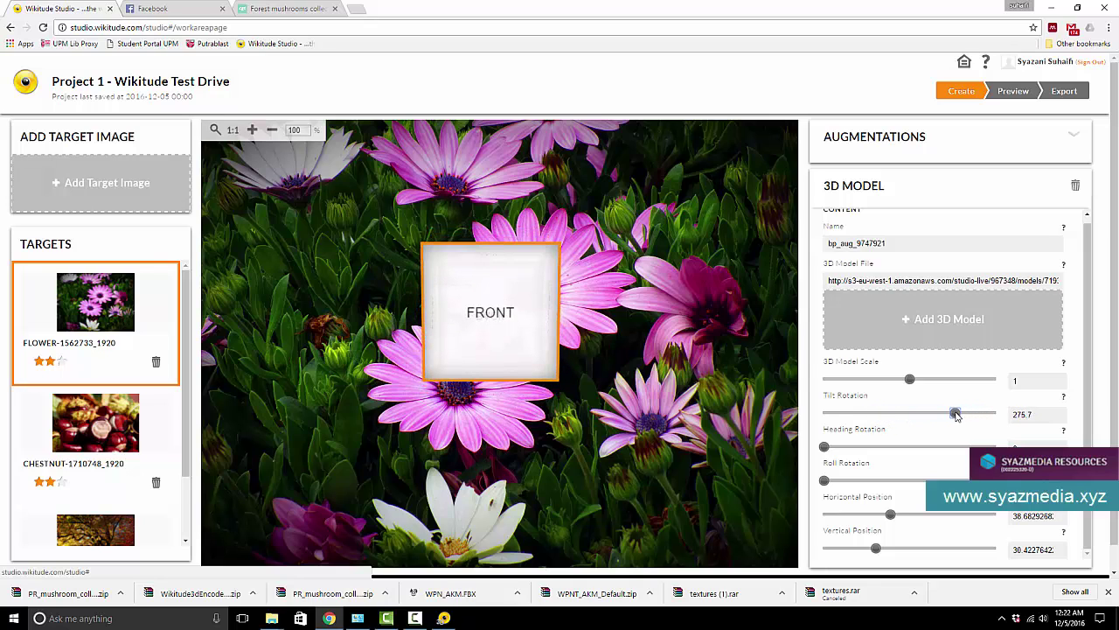
# Try the 3D model's heading and roll rotation, and move it to horizontal position 44.9 and vertical position 31.
pyautogui.moveTo(824, 447); pyautogui.dragTo(993, 480)
pyautogui.moveTo(895, 522)
pyautogui.mouseDown()
pyautogui.moveTo(933, 517)
pyautogui.moveTo(863, 522)
pyautogui.moveTo(881, 519)
pyautogui.mouseUp()
pyautogui.scroll(-1, 888, 554)
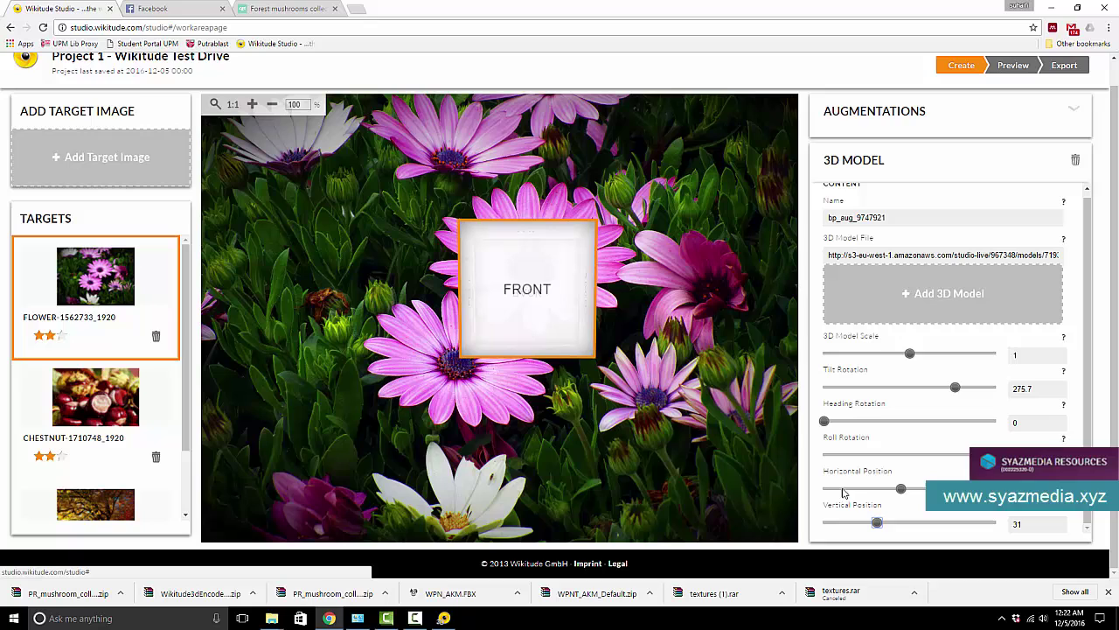
pyautogui.scroll(1, 890, 462)
pyautogui.scroll(1, 890, 463)
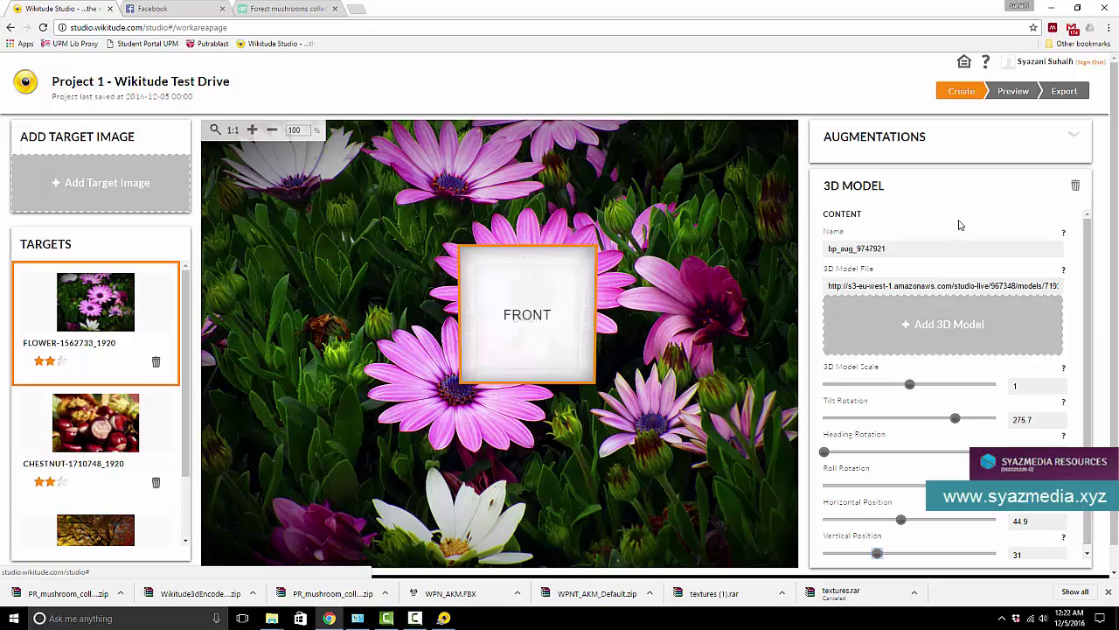
# Go to the project's Preview stage and launch Project 1 - Wikitude Test Drive in the Wikitude app on the phone.
pyautogui.click(1013, 91)
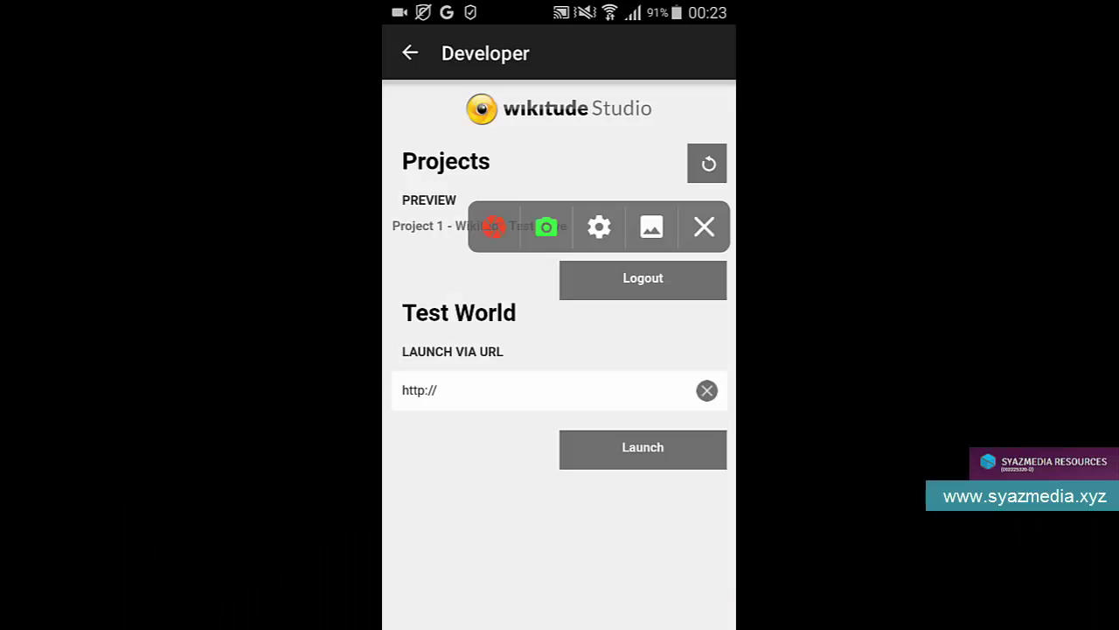
pyautogui.click(428, 226)
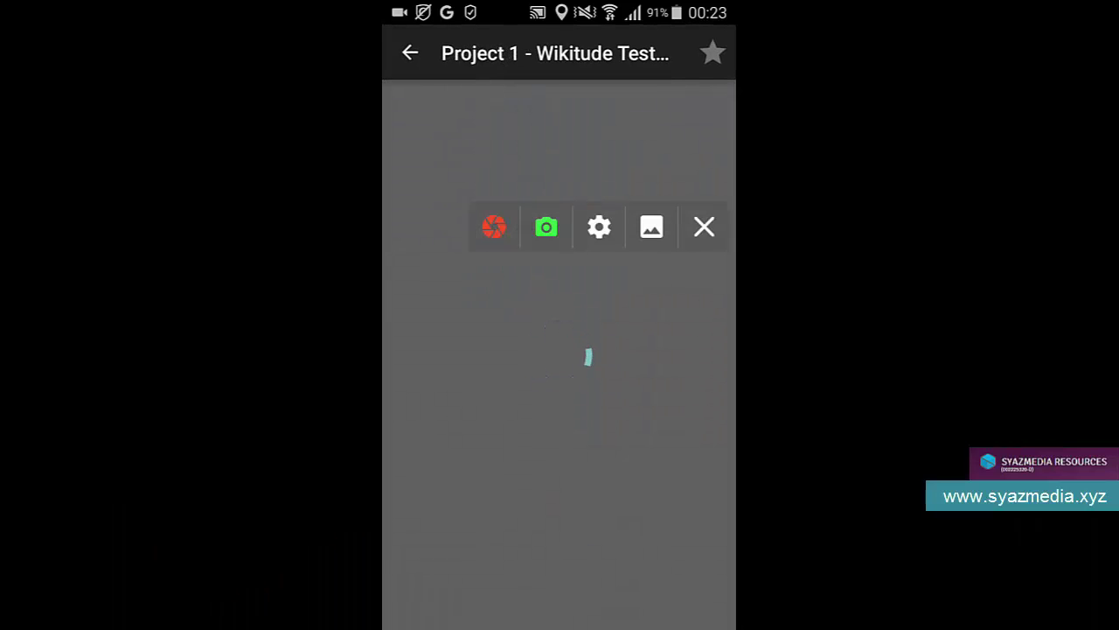